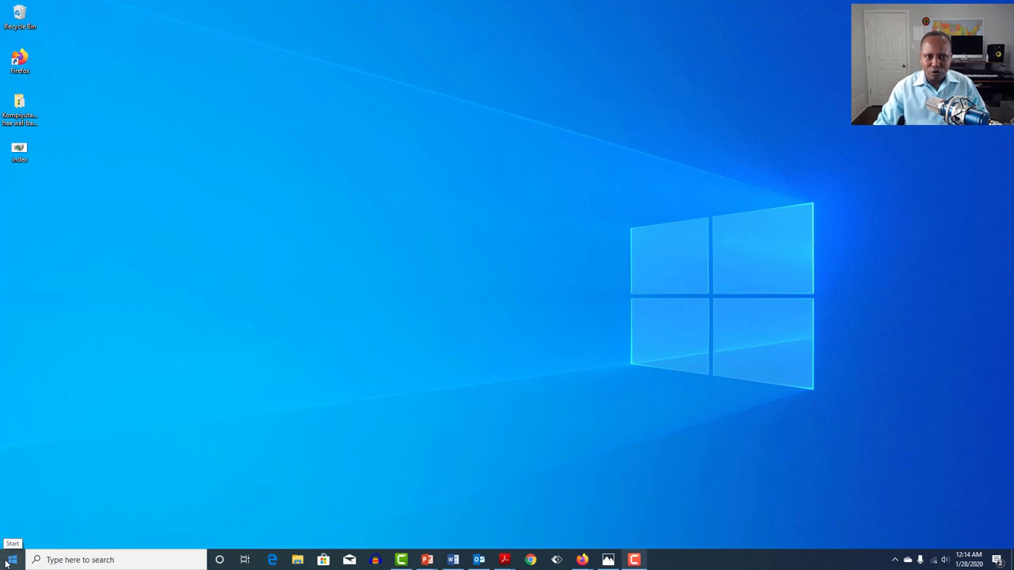
- Open Control Panel through a search for "cont" and maximize its window
{"action": "left_click", "coordinate": [59, 560]}
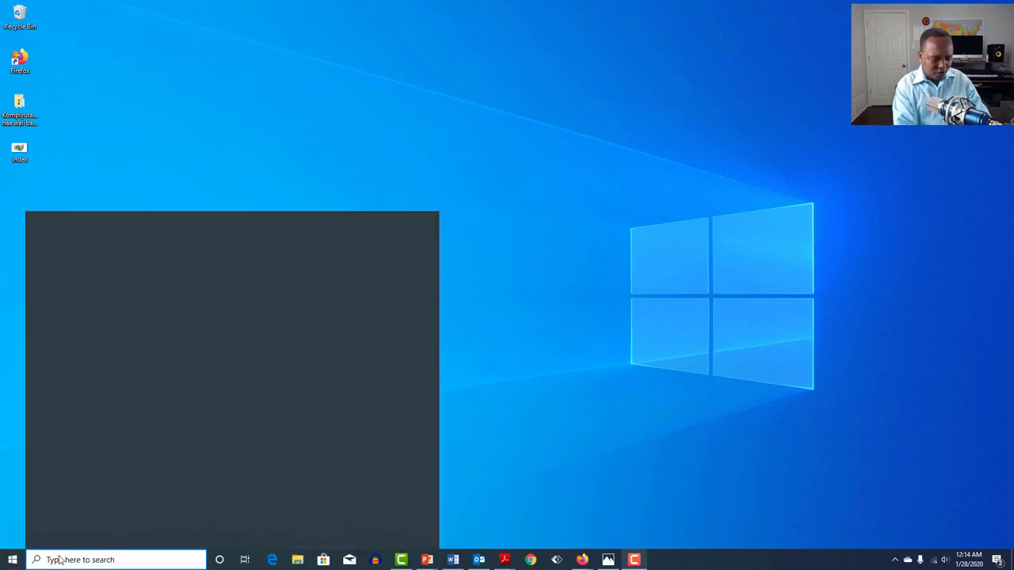
{"action": "type", "text": "cont"}
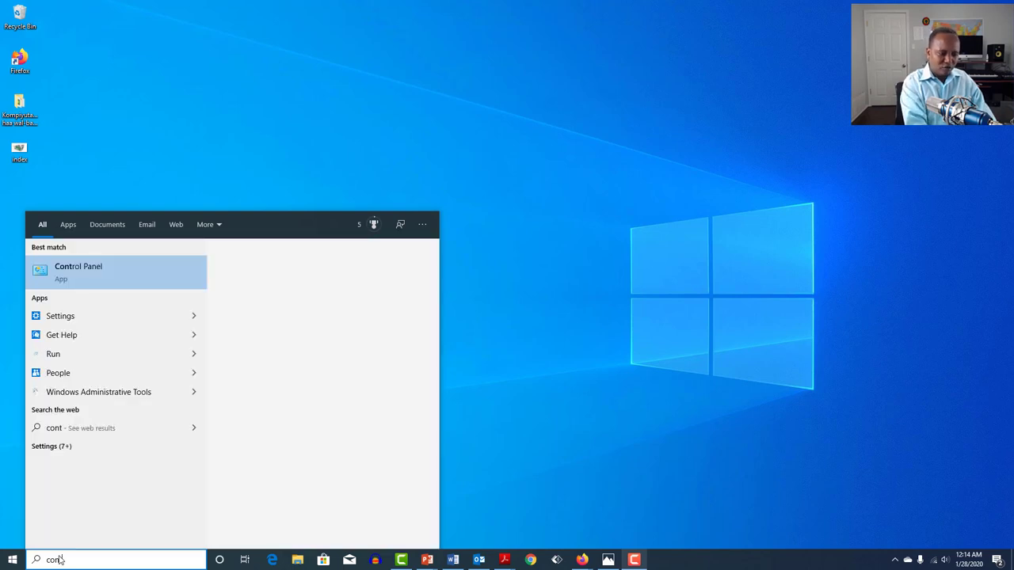
{"action": "key", "text": "Return"}
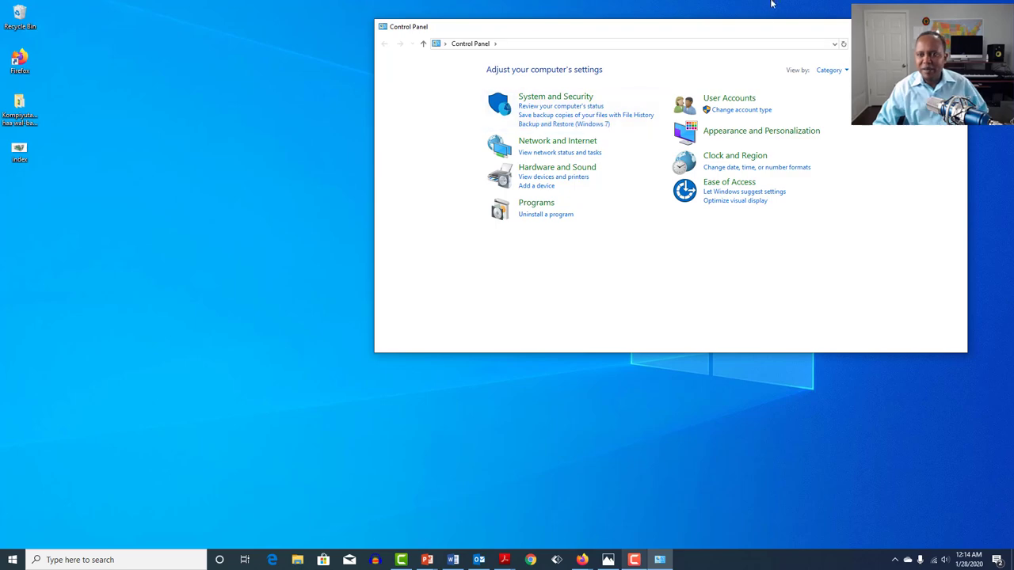
{"action": "left_click_drag", "start_coordinate": [767, 30], "coordinate": [575, 95]}
{"action": "left_click", "coordinate": [737, 93]}
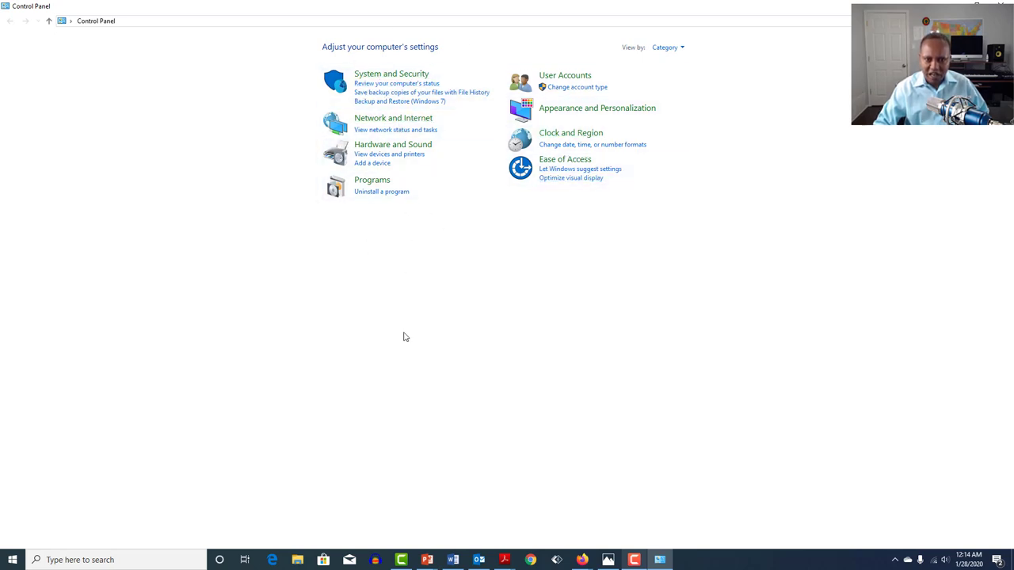
- Open Security and Maintenance under System and Security, and view its network firewall in Windows Security
{"action": "left_click", "coordinate": [366, 76]}
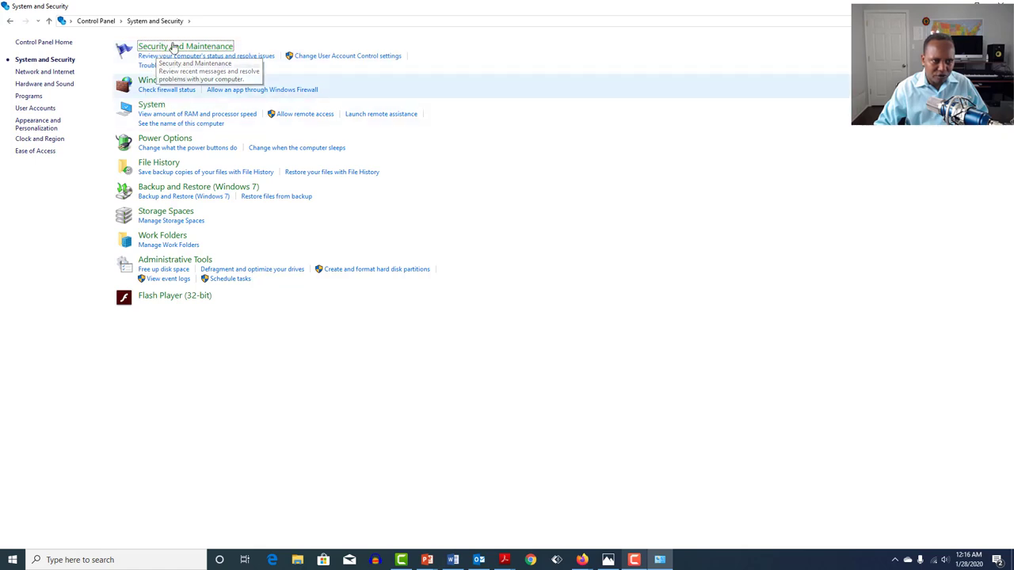
{"action": "left_click", "coordinate": [176, 49]}
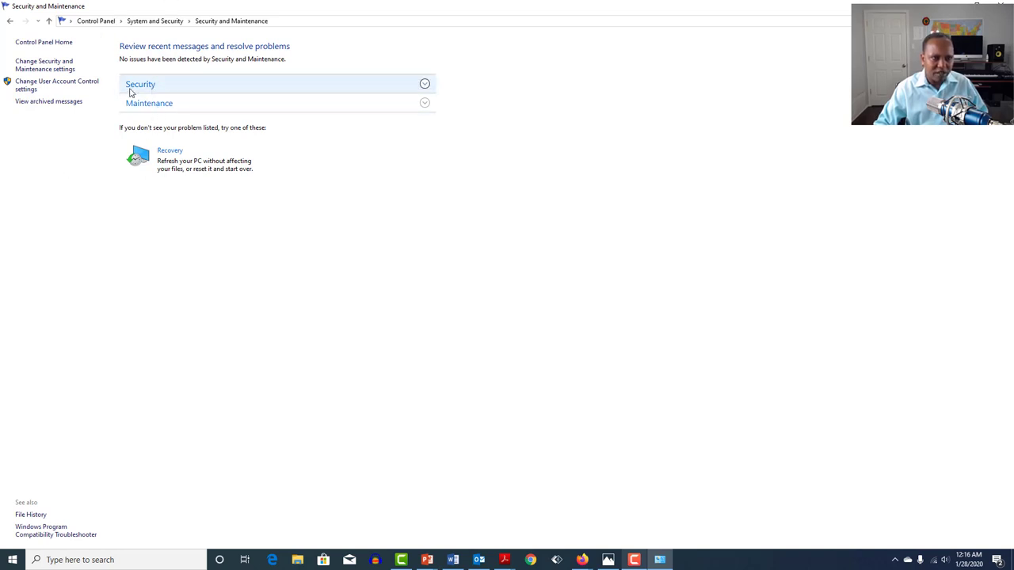
{"action": "left_click", "coordinate": [425, 85]}
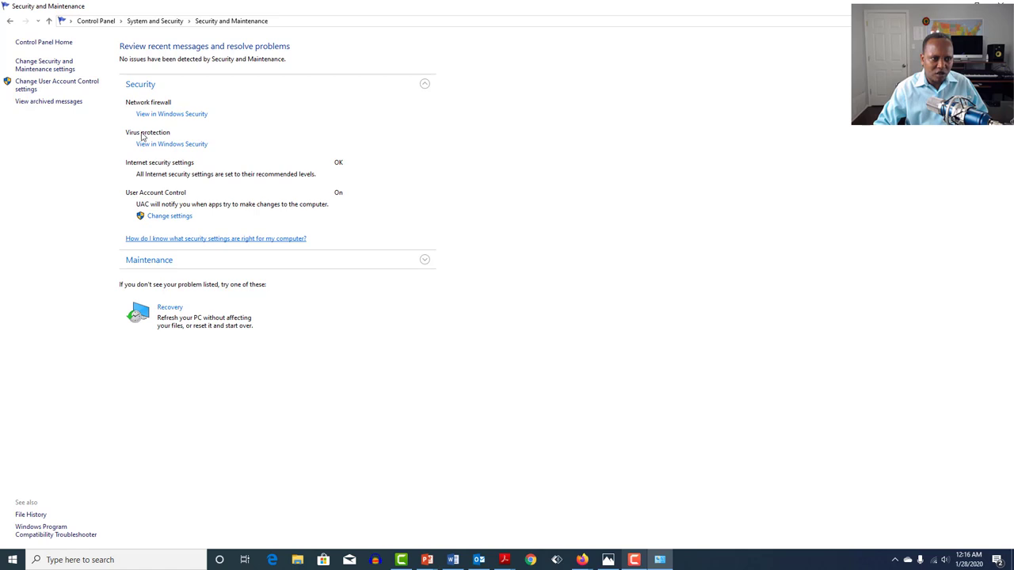
{"action": "left_click", "coordinate": [182, 115]}
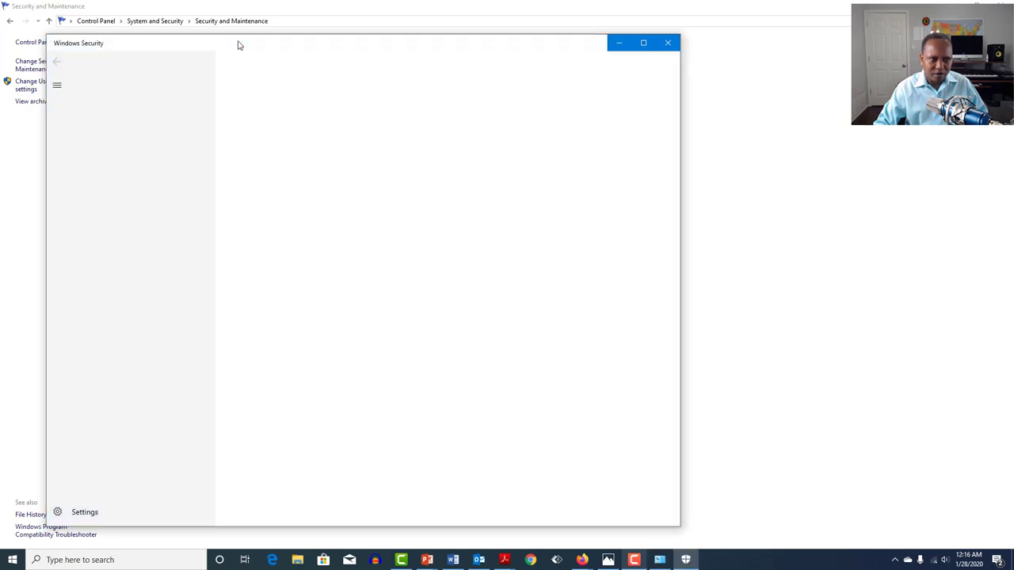
{"action": "left_click_drag", "start_coordinate": [237, 43], "coordinate": [399, 31]}
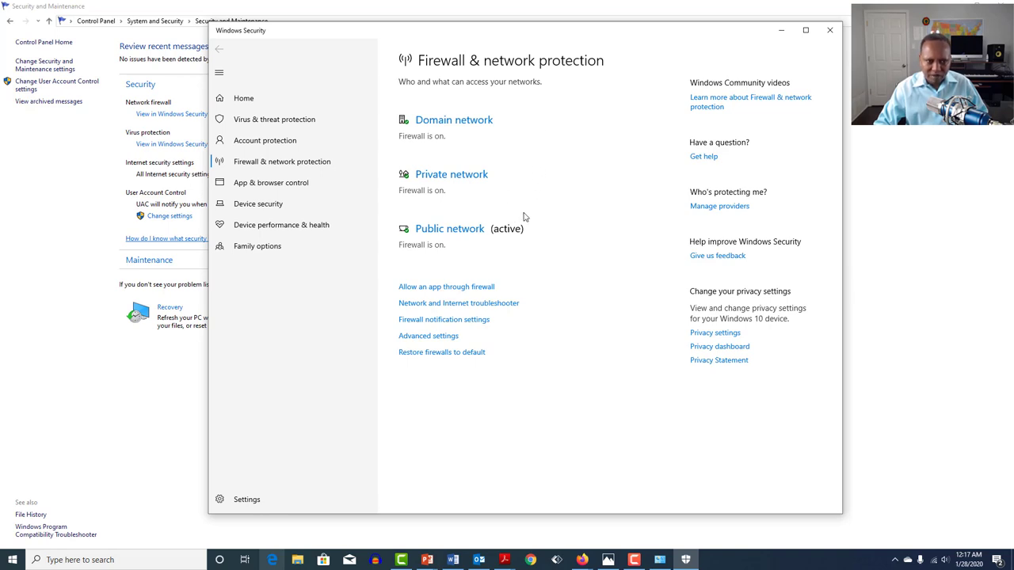
- Open the list of apps allowed through the firewall and examine their private and public network permissions
{"action": "left_click", "coordinate": [415, 291]}
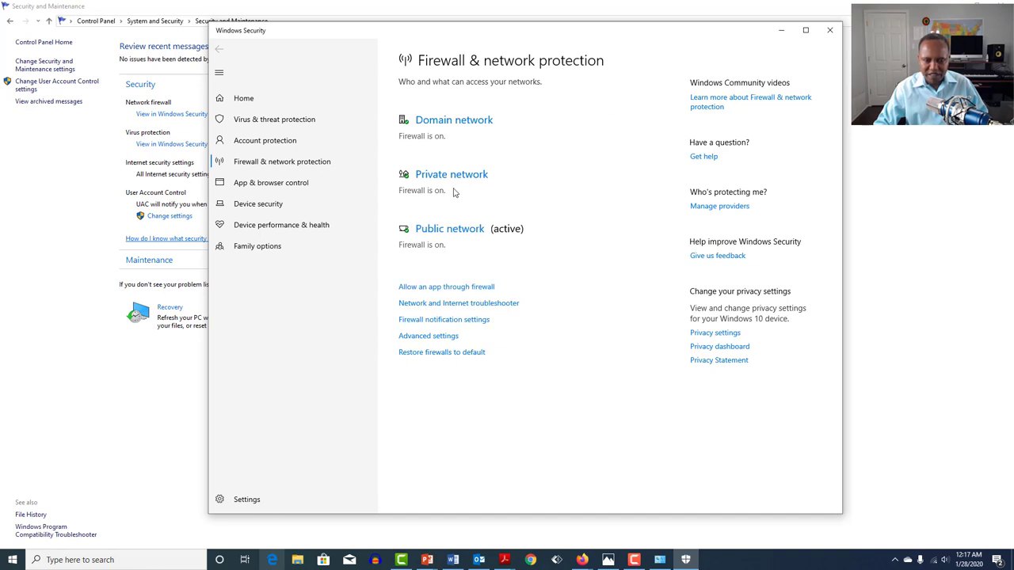
{"action": "left_click", "coordinate": [448, 289]}
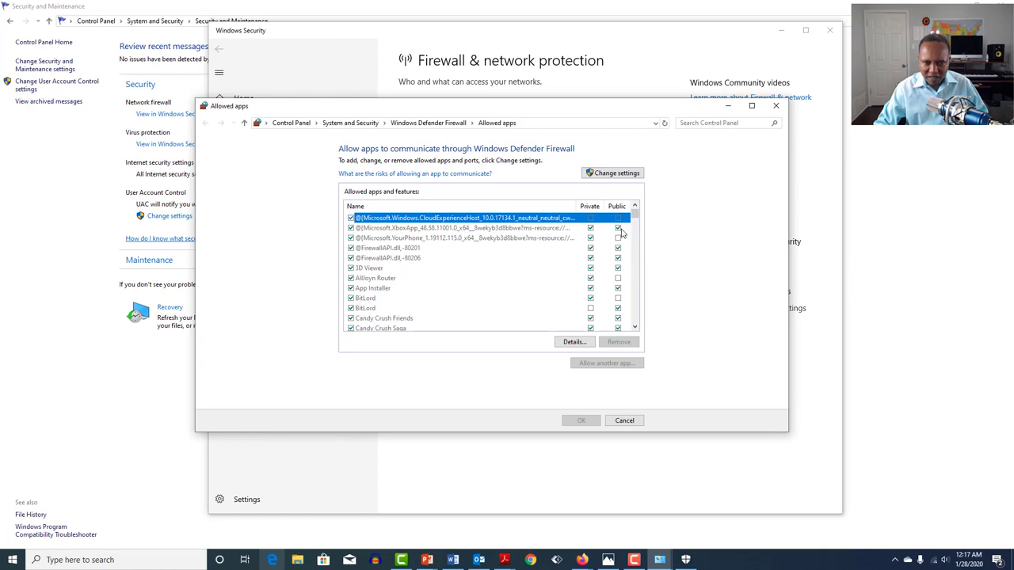
{"action": "left_click_drag", "start_coordinate": [632, 223], "coordinate": [636, 228]}
{"action": "left_click_drag", "start_coordinate": [635, 258], "coordinate": [666, 206]}
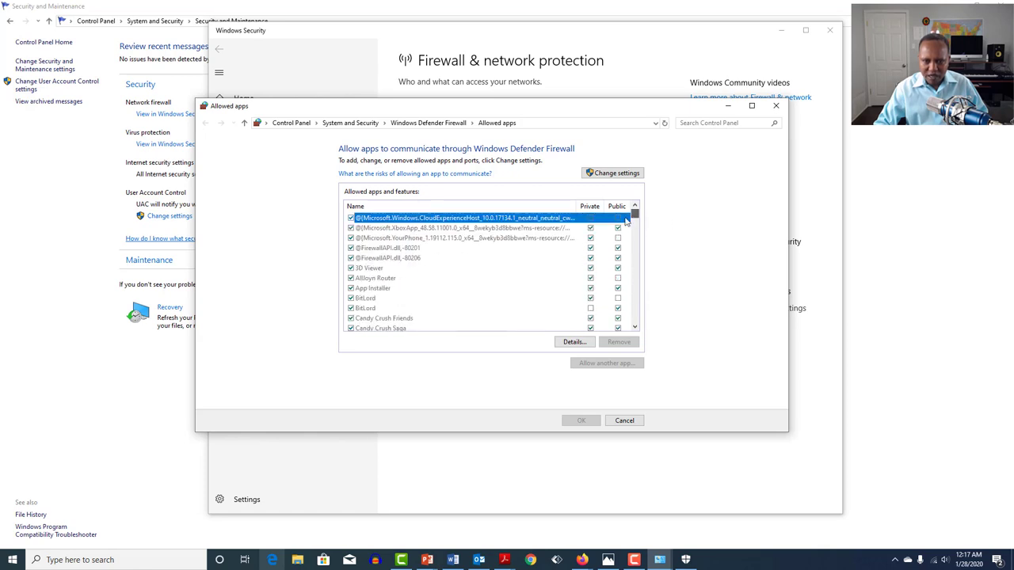
{"action": "scroll", "coordinate": [536, 248], "scroll_direction": "down", "scroll_amount": 5}
{"action": "scroll", "coordinate": [546, 255], "scroll_direction": "down", "scroll_amount": 3}
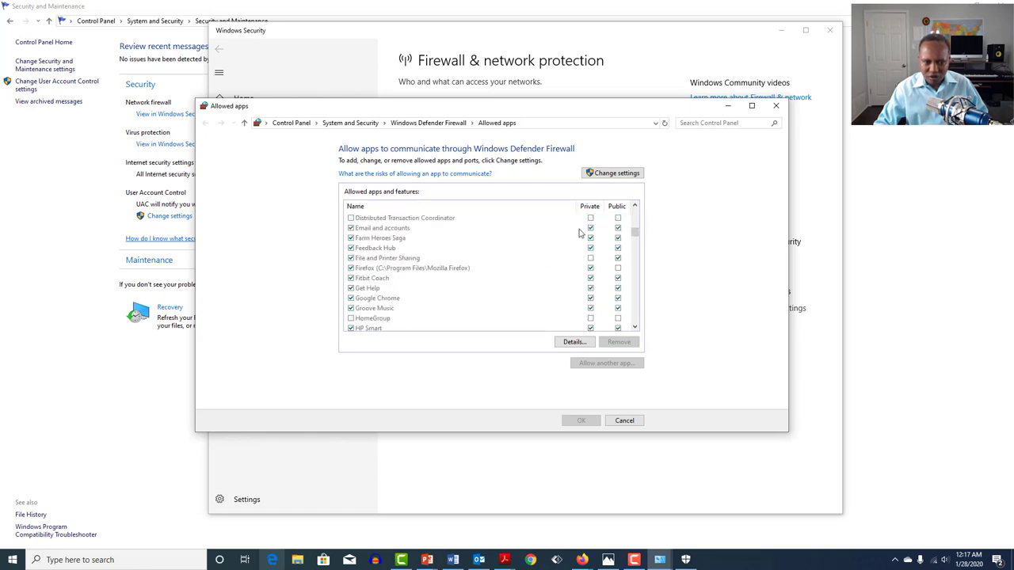
{"action": "scroll", "coordinate": [398, 250], "scroll_direction": "down", "scroll_amount": 15}
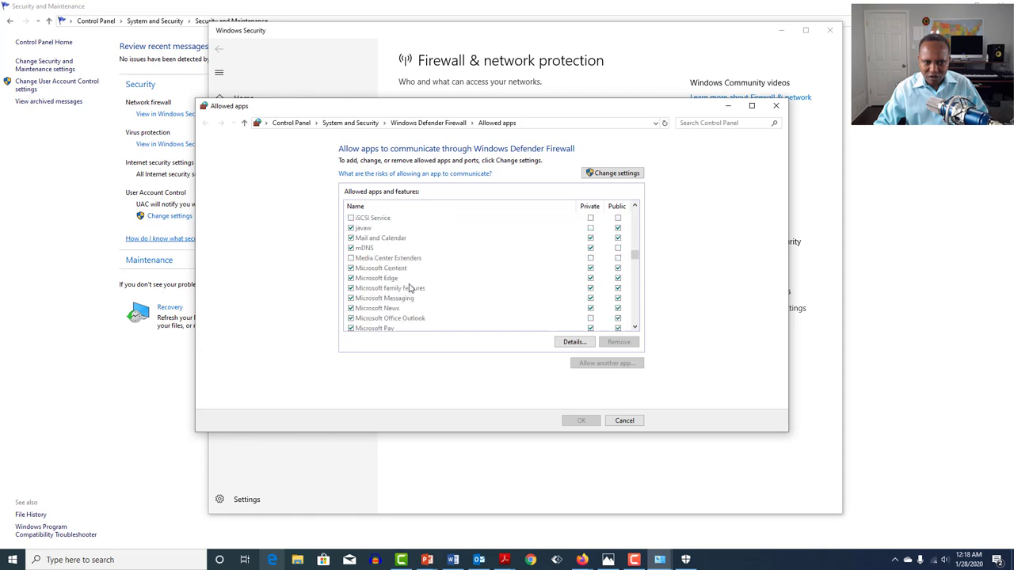
{"action": "scroll", "coordinate": [473, 303], "scroll_direction": "down", "scroll_amount": 12}
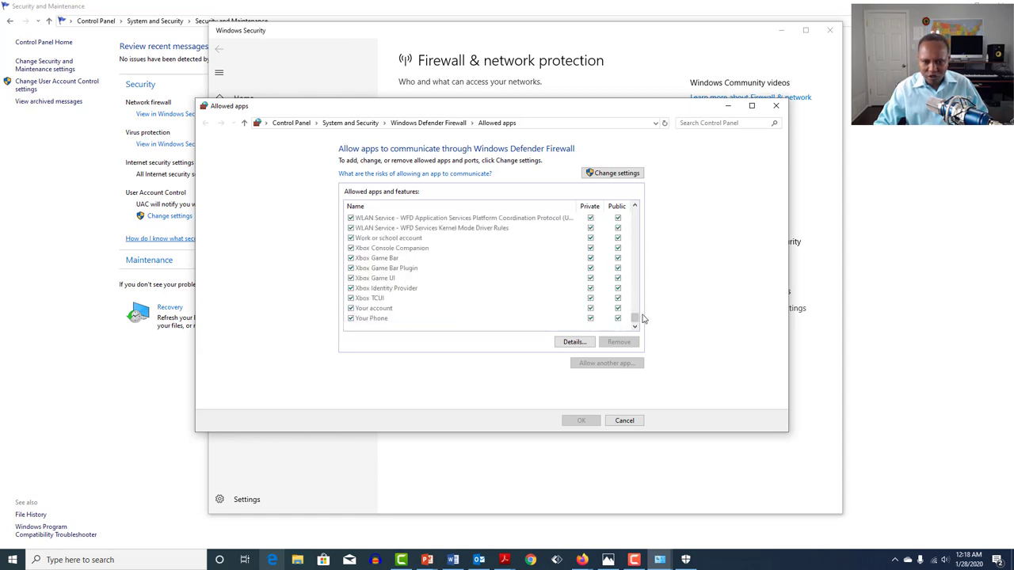
{"action": "left_click_drag", "start_coordinate": [634, 319], "coordinate": [636, 296]}
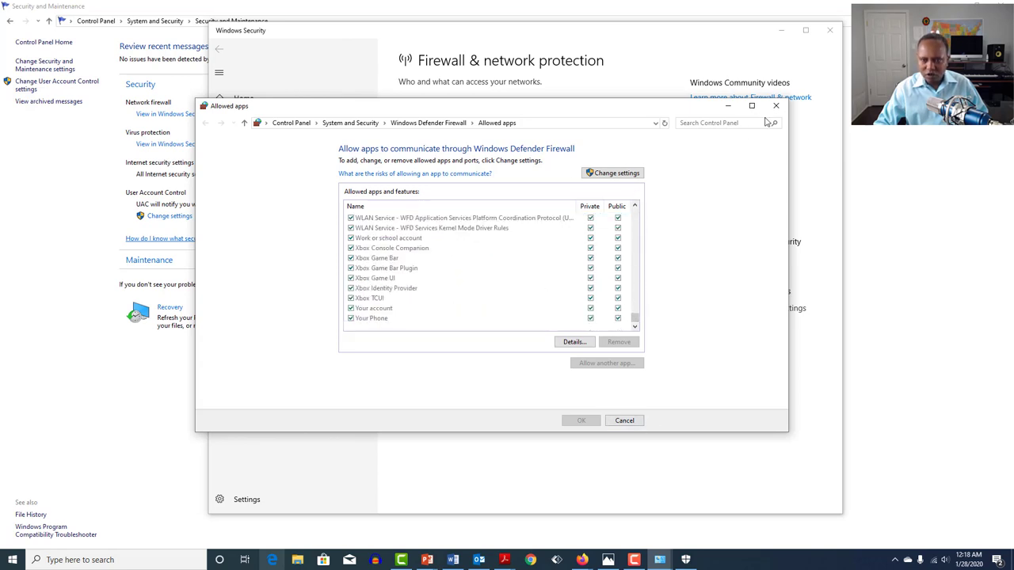
- Unlock the allowed apps list for changes, select the Microsoft.YourPhone entry at its public permission, and accept the list
{"action": "left_click", "coordinate": [614, 174]}
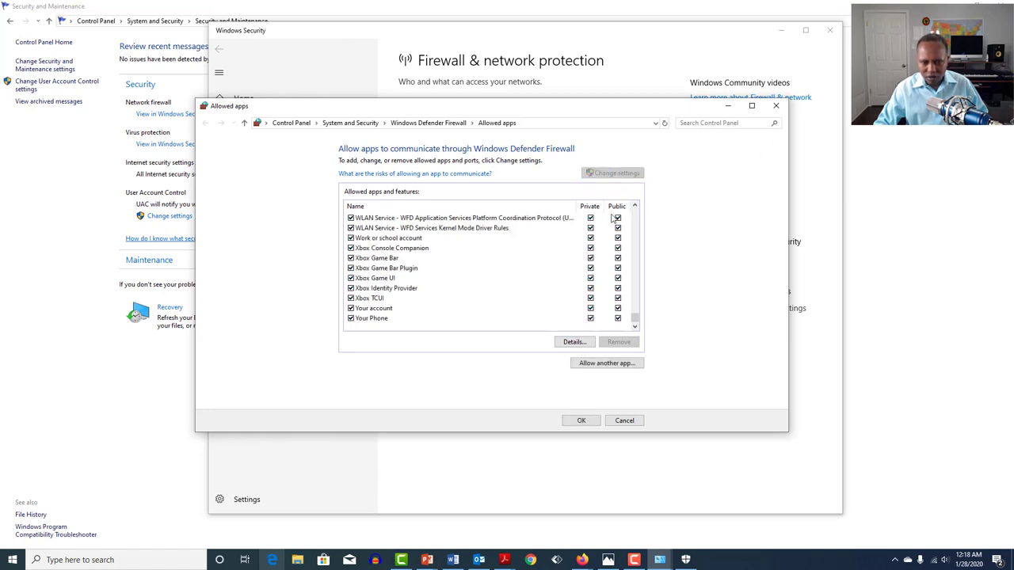
{"action": "left_click_drag", "start_coordinate": [634, 319], "coordinate": [635, 207]}
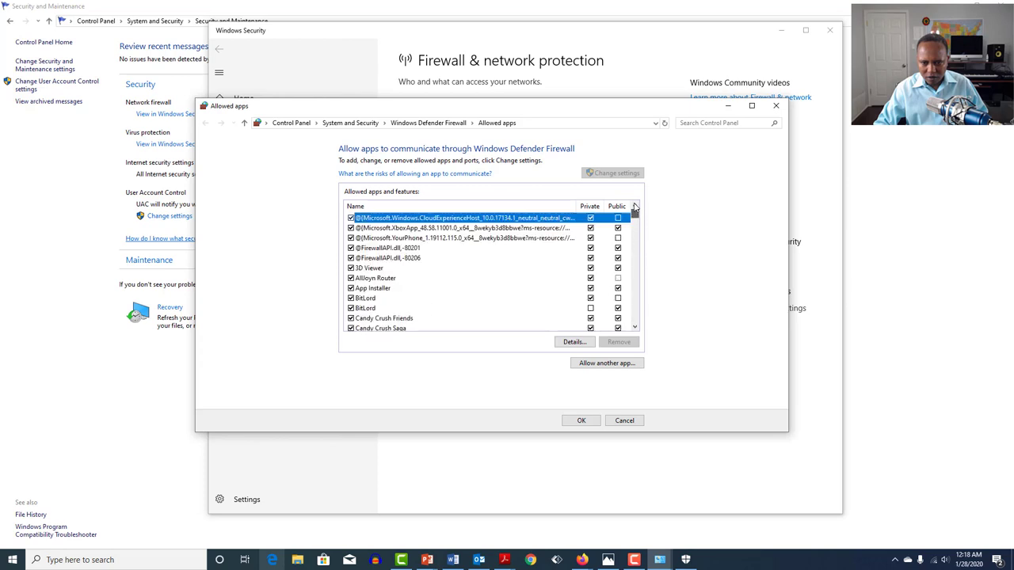
{"action": "left_click", "coordinate": [622, 239]}
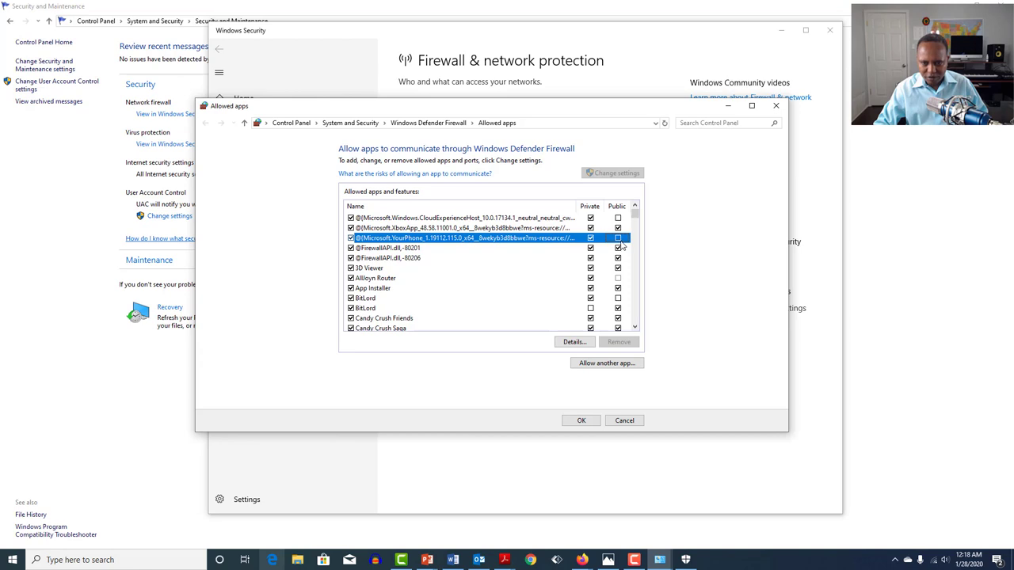
{"action": "left_click", "coordinate": [585, 422]}
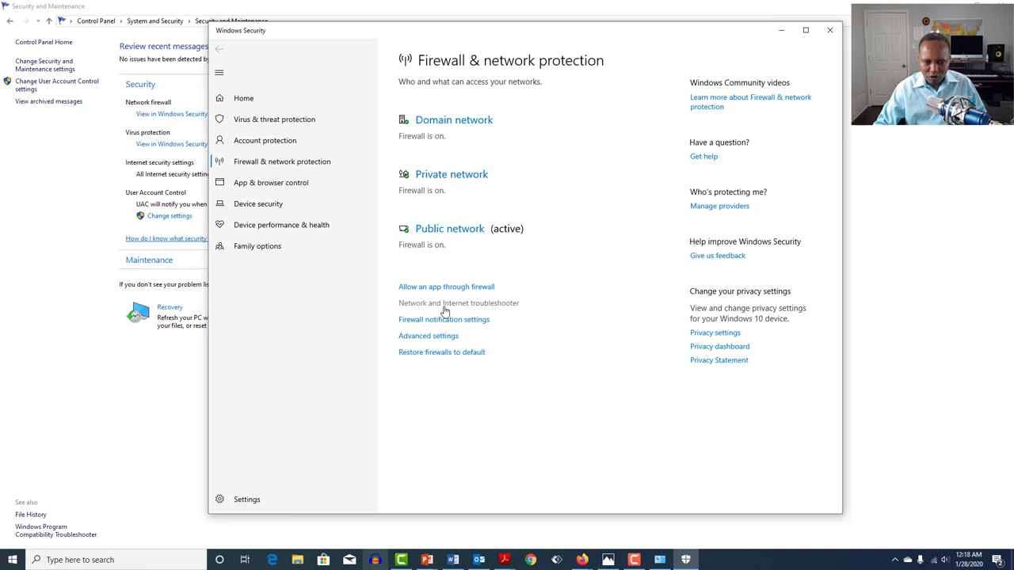
- Open the Network and Internet troubleshooter and its recommended troubleshooting settings
{"action": "left_click", "coordinate": [490, 307]}
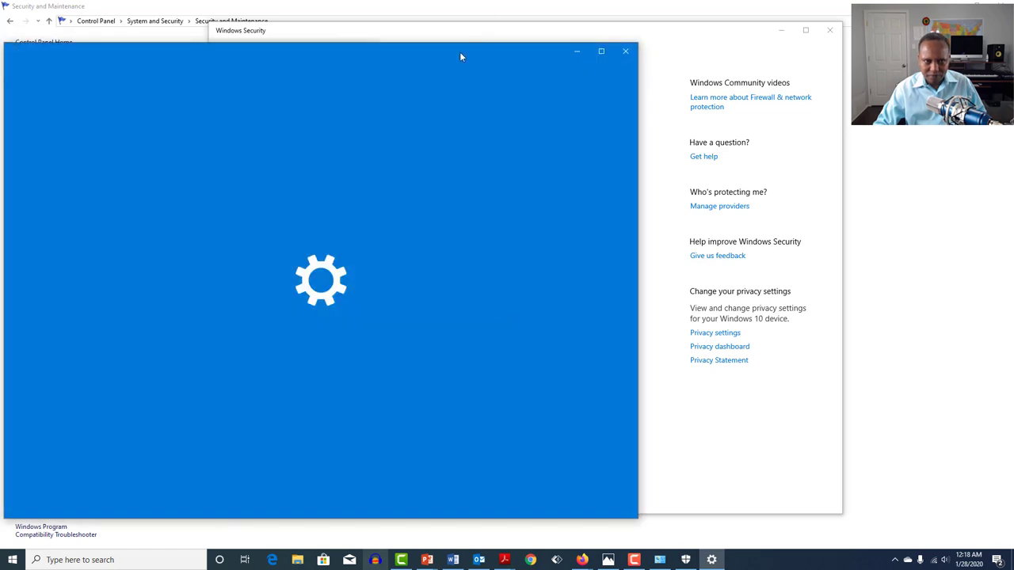
{"action": "scroll", "coordinate": [486, 291], "scroll_direction": "down", "scroll_amount": 2}
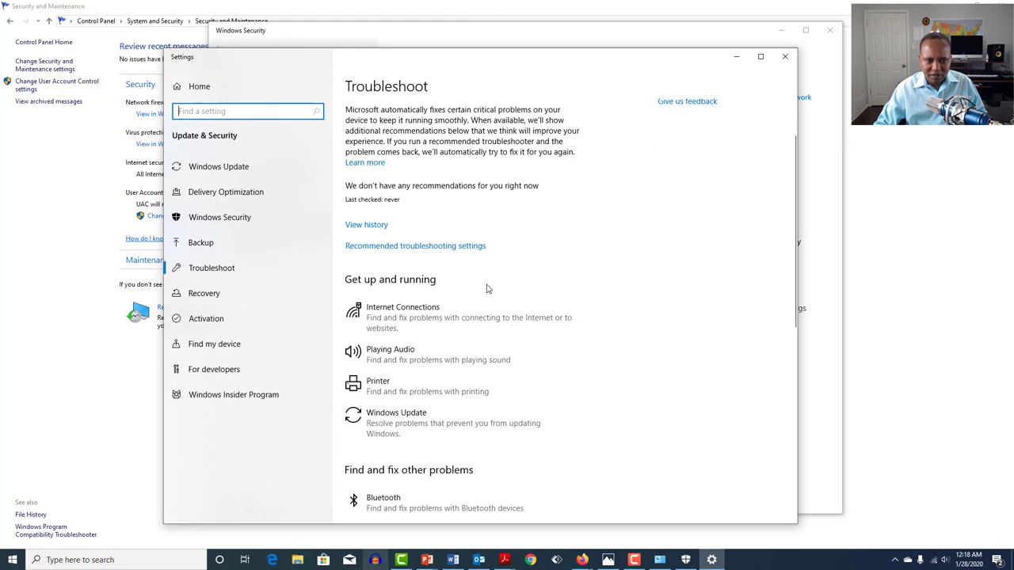
{"action": "left_click", "coordinate": [449, 251]}
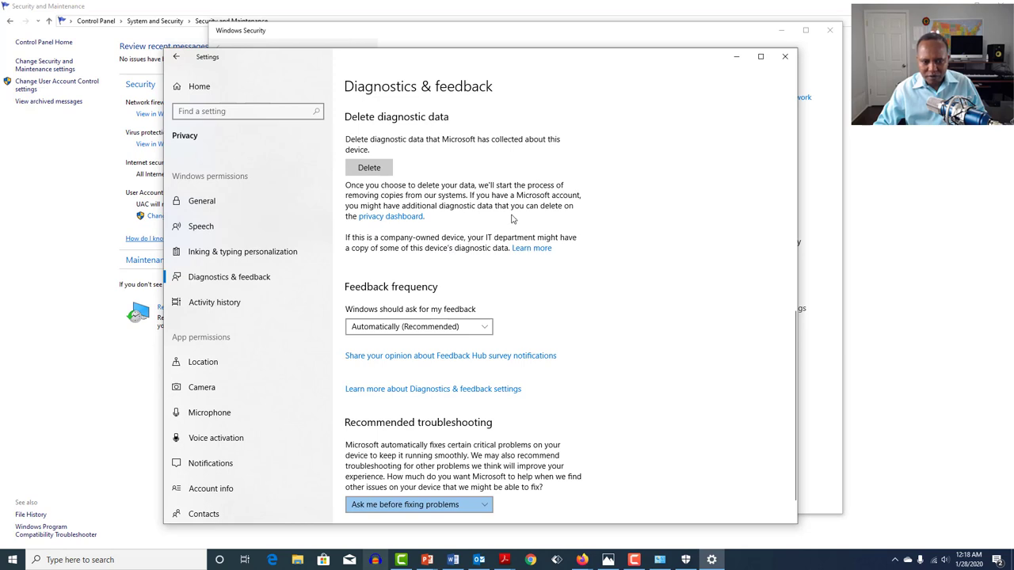
- Set the diagnostic data level to Basic and back to Full on the Diagnostics & feedback page
{"action": "scroll", "coordinate": [511, 218], "scroll_direction": "down", "scroll_amount": 1}
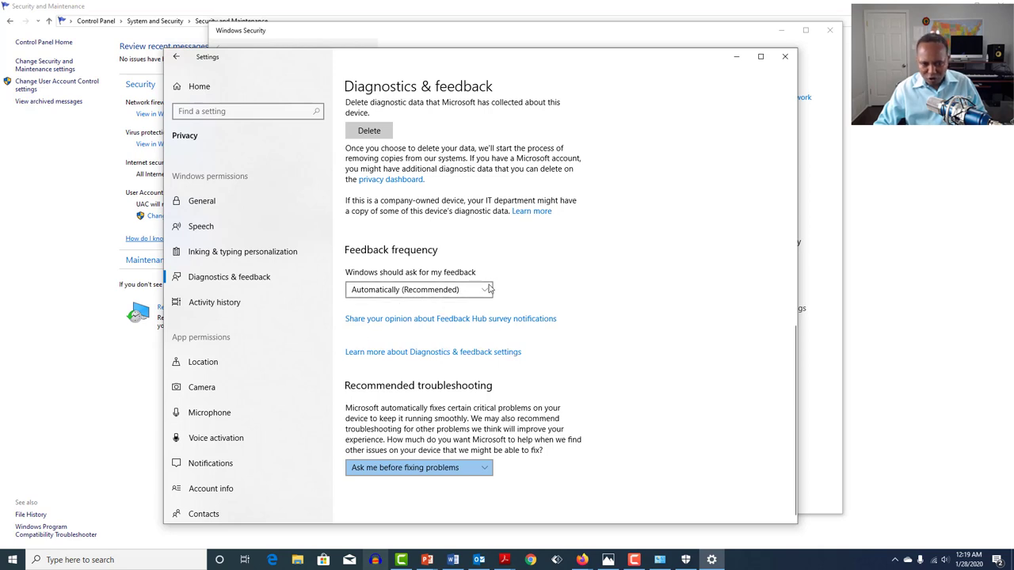
{"action": "scroll", "coordinate": [517, 294], "scroll_direction": "up", "scroll_amount": 3}
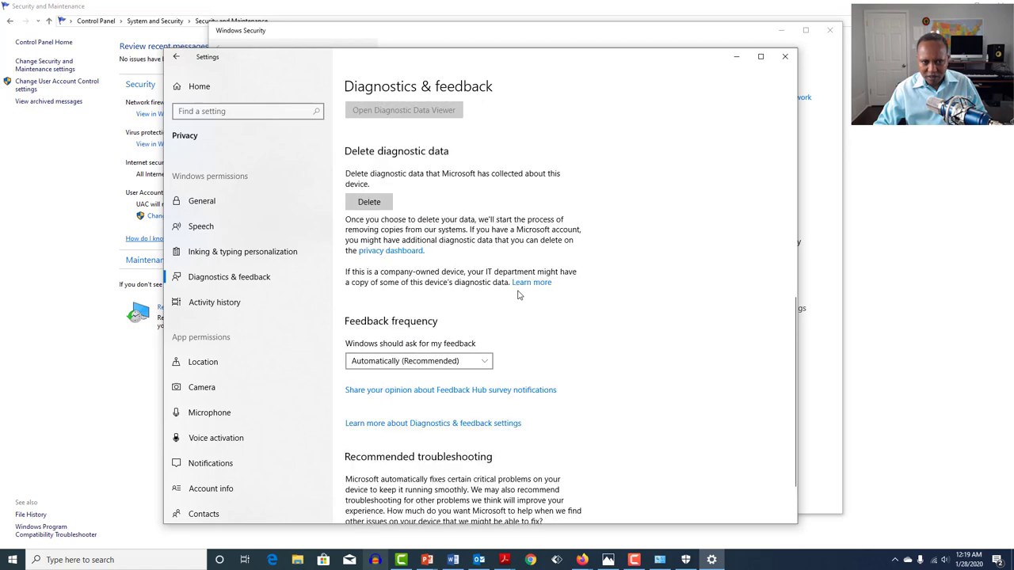
{"action": "scroll", "coordinate": [518, 295], "scroll_direction": "up", "scroll_amount": 3}
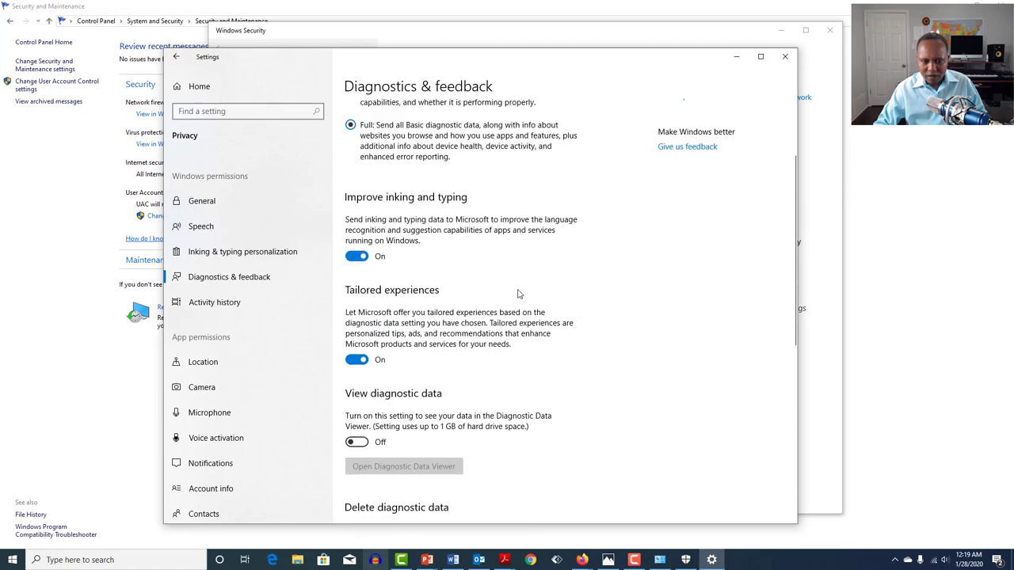
{"action": "scroll", "coordinate": [518, 293], "scroll_direction": "up", "scroll_amount": 3}
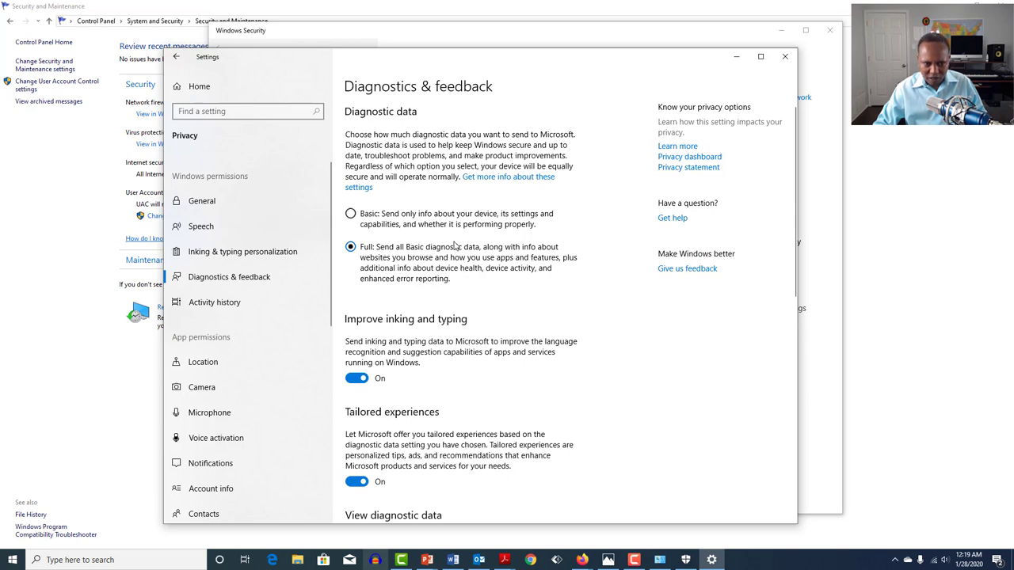
{"action": "left_click", "coordinate": [350, 215]}
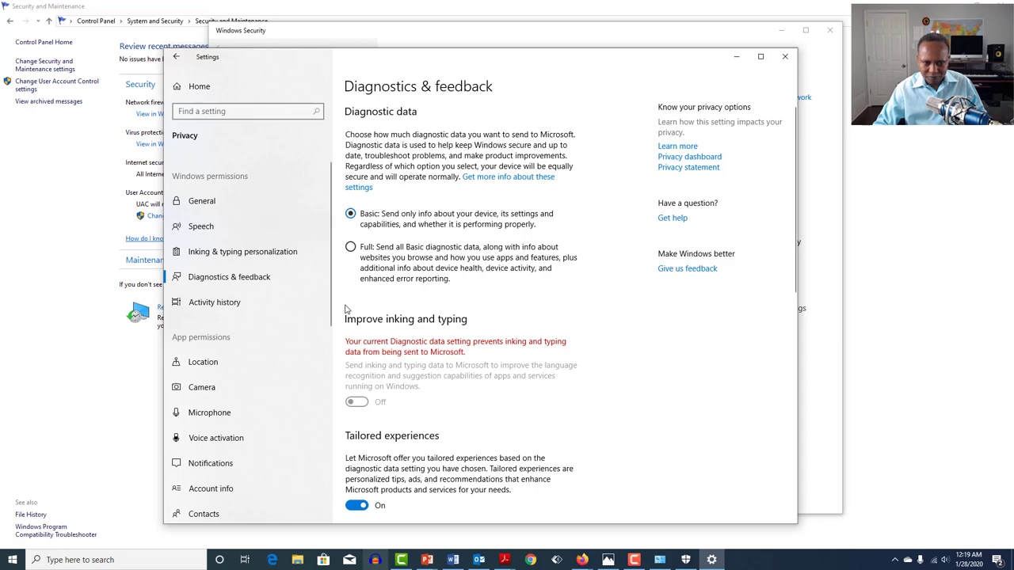
{"action": "left_click", "coordinate": [350, 247]}
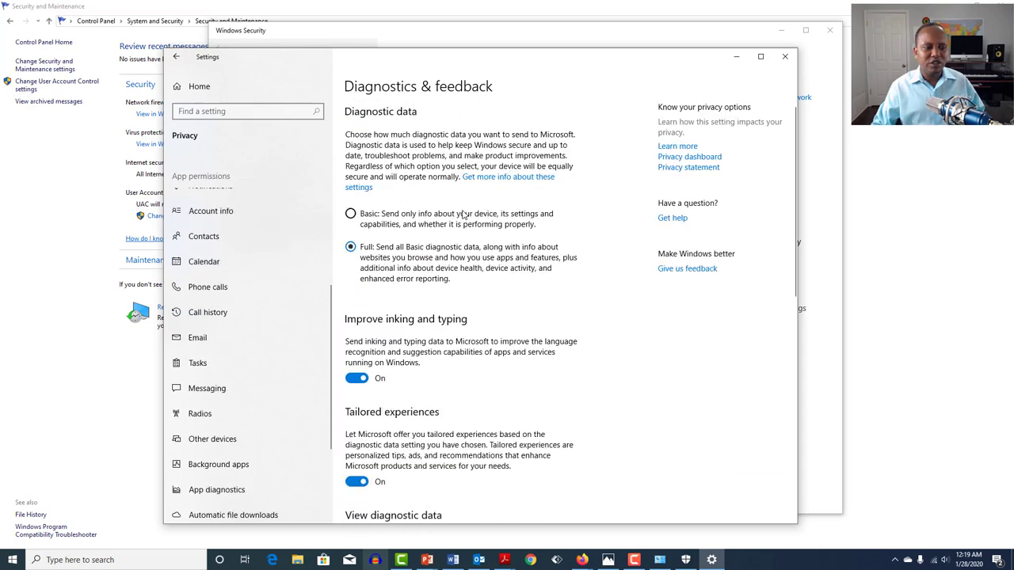
- Leave the troubleshooting settings and open the Domain network firewall page in Windows Security
{"action": "left_click", "coordinate": [176, 57]}
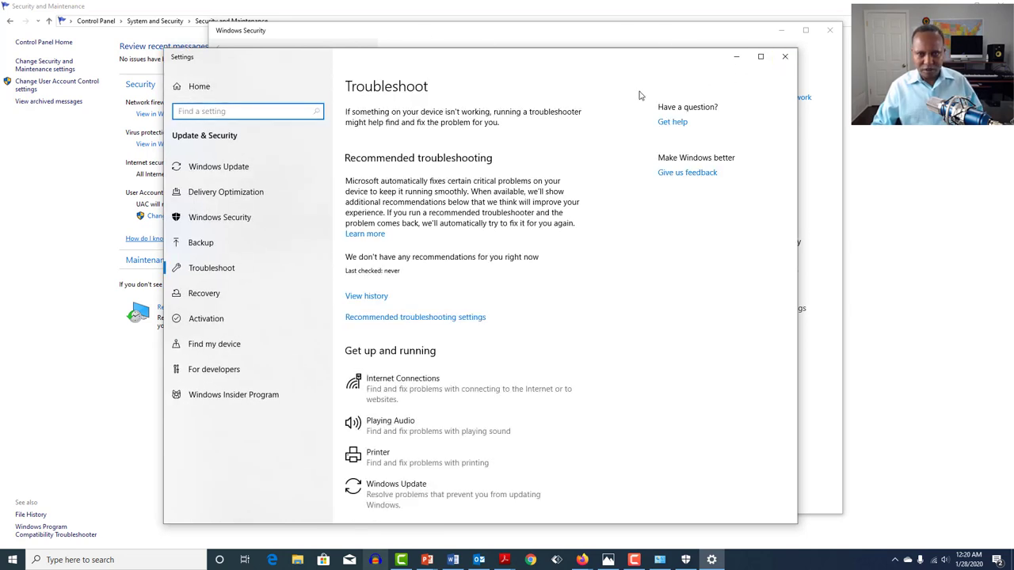
{"action": "scroll", "coordinate": [621, 336], "scroll_direction": "down", "scroll_amount": 5}
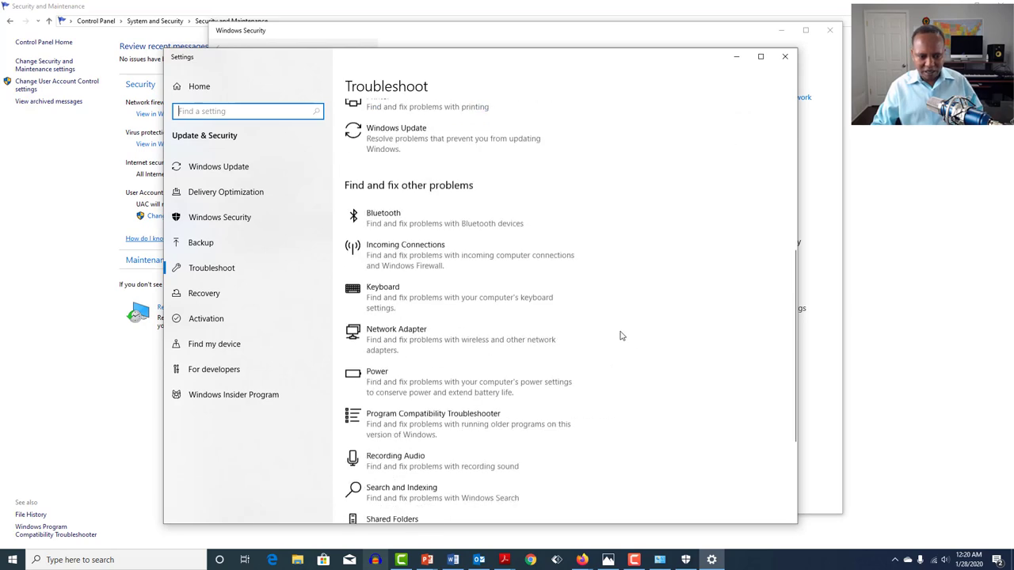
{"action": "left_click", "coordinate": [784, 56]}
{"action": "left_click", "coordinate": [452, 123]}
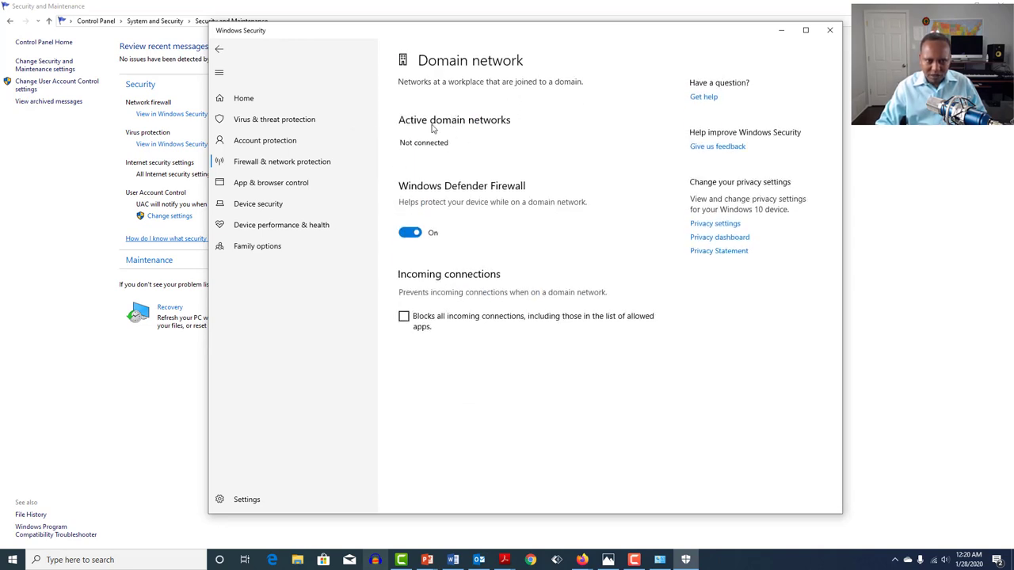
- Turn the domain network firewall off and back on, and enable and disable blocking of all incoming connections
{"action": "left_click", "coordinate": [408, 232]}
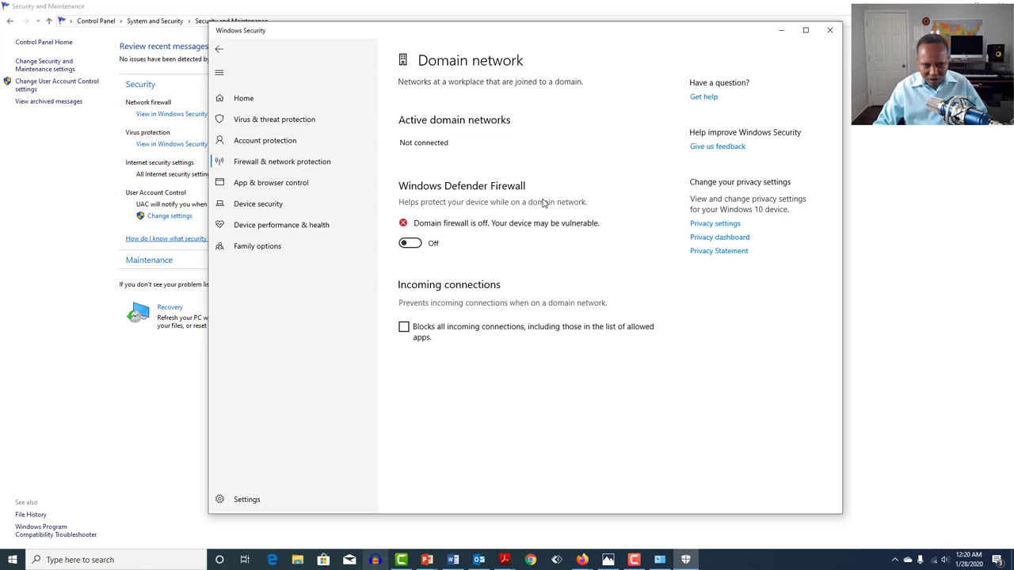
{"action": "left_click", "coordinate": [409, 243]}
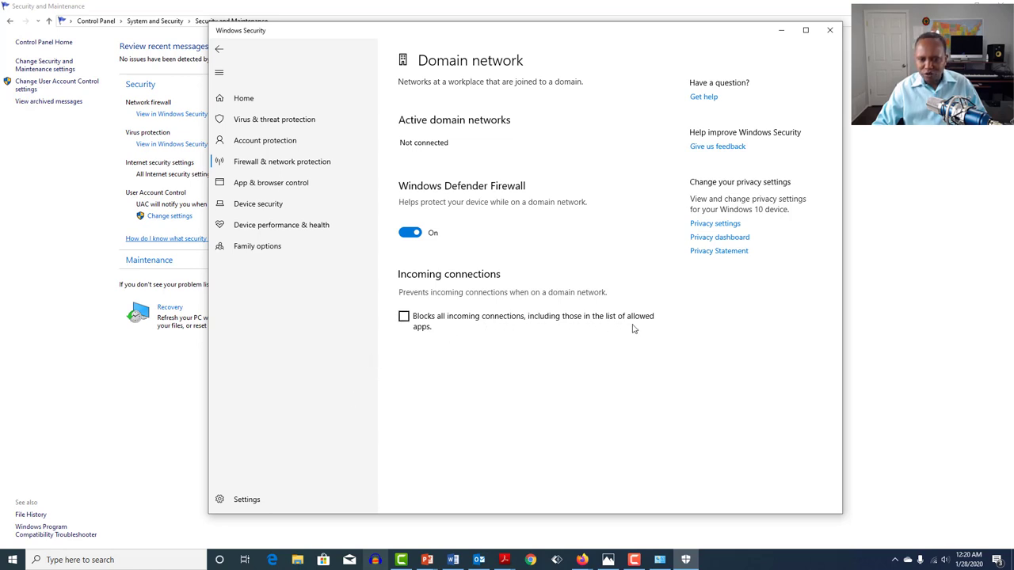
{"action": "left_click", "coordinate": [404, 317]}
{"action": "left_click", "coordinate": [404, 318]}
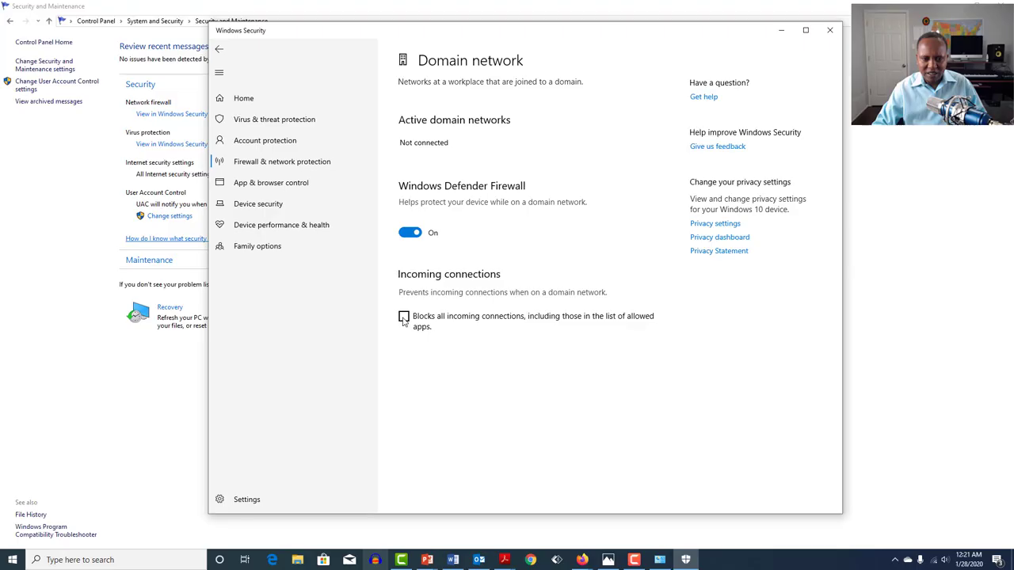
- Enable and disable blocking of all incoming connections for the domain network, and return to the Firewall & network protection overview
{"action": "left_click", "coordinate": [404, 318]}
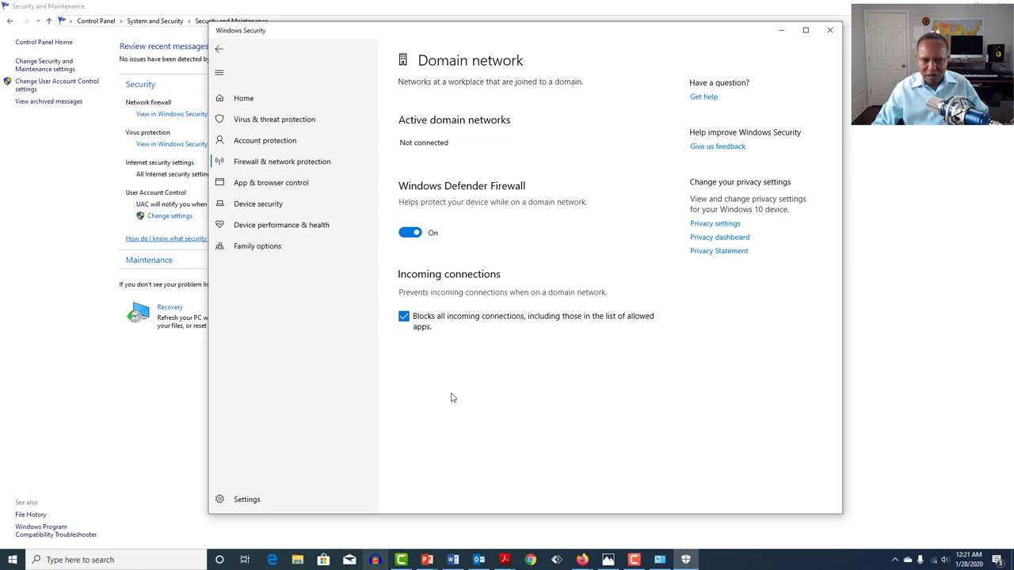
{"action": "left_click", "coordinate": [405, 320]}
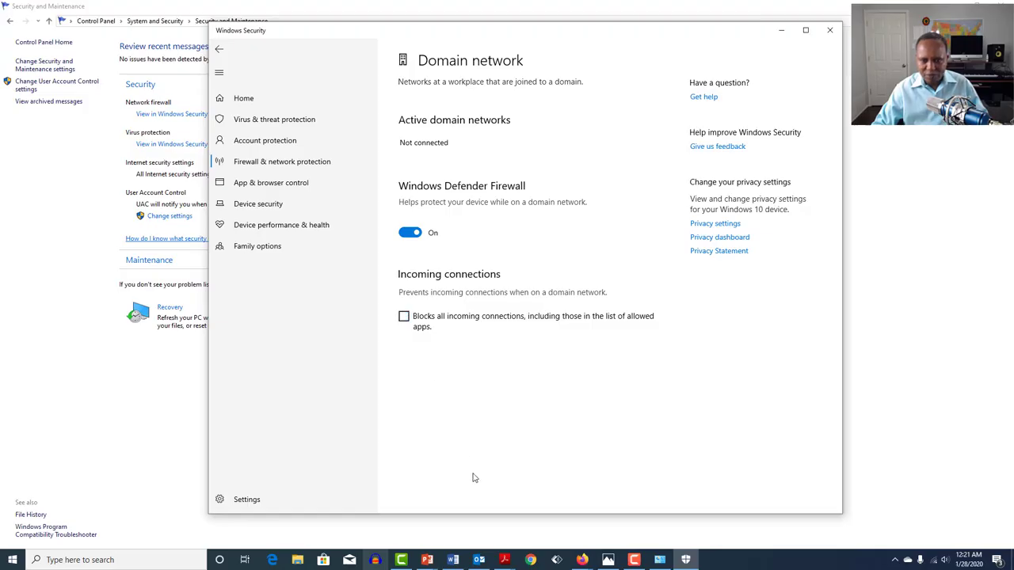
{"action": "left_click", "coordinate": [220, 52]}
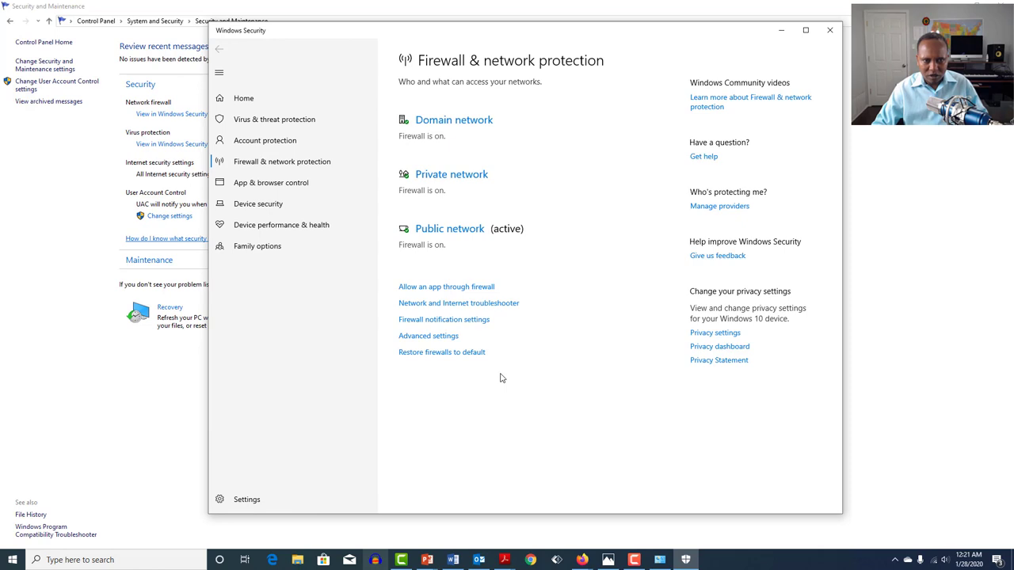
- Look at the Private network firewall page and check the connected Wi-Fi network among the available networks
{"action": "left_click", "coordinate": [456, 175]}
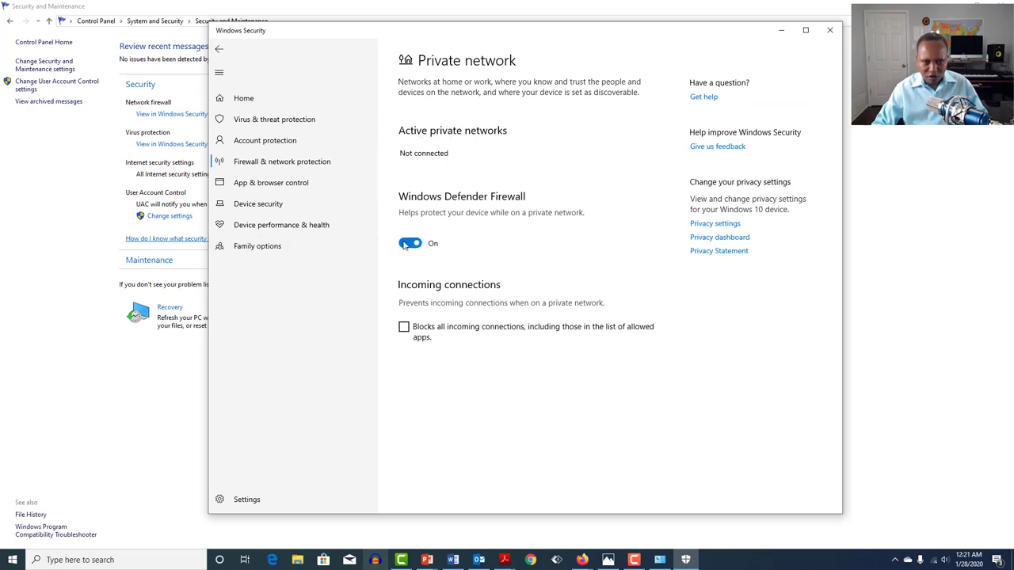
{"action": "left_click", "coordinate": [219, 52]}
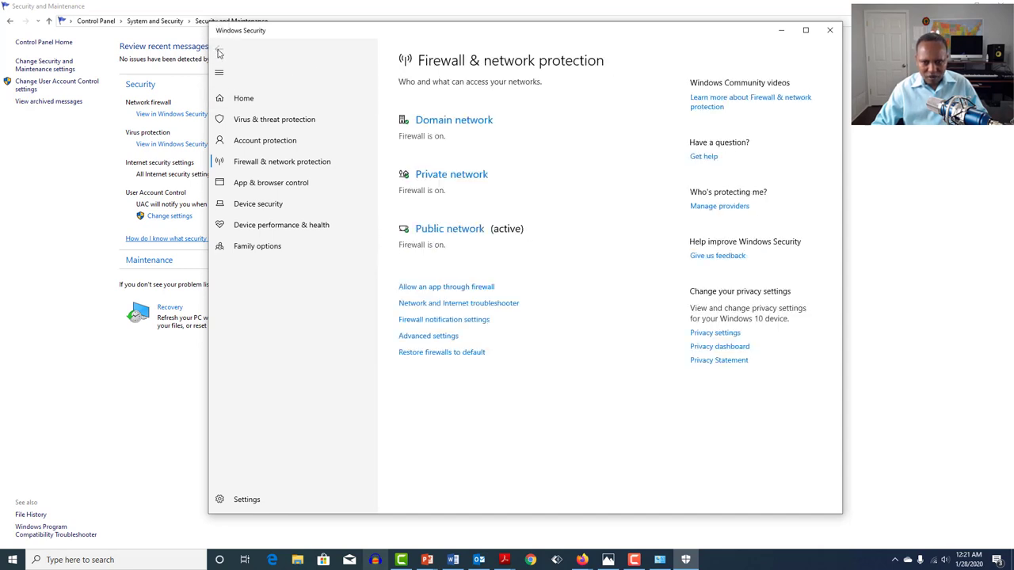
{"action": "left_click", "coordinate": [936, 561]}
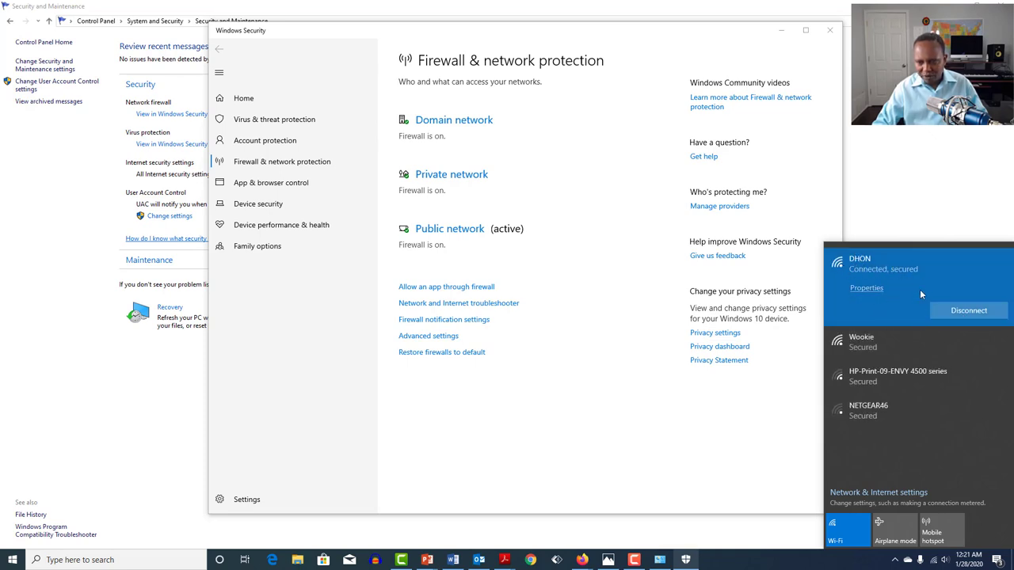
{"action": "left_click", "coordinate": [635, 337]}
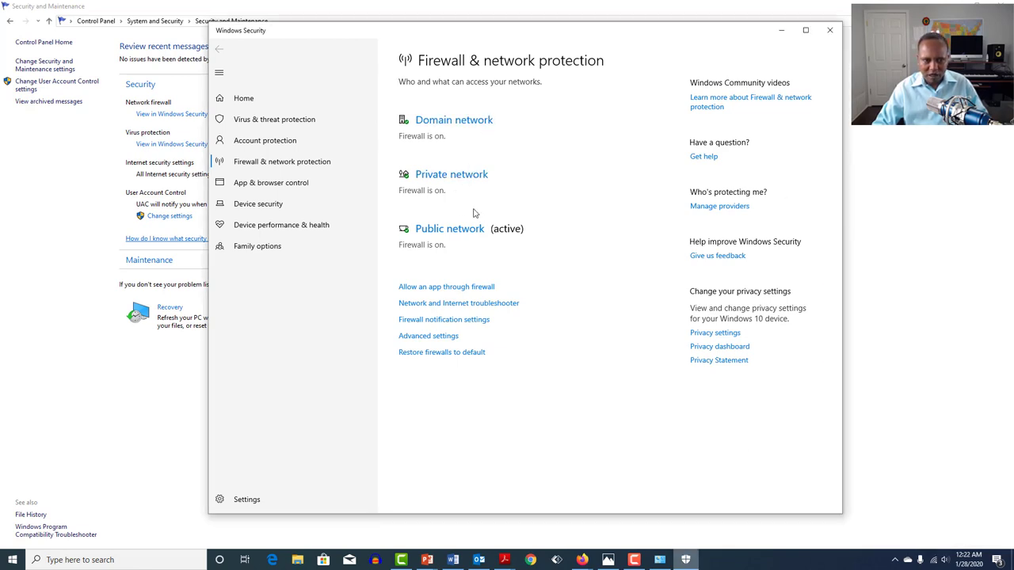
{"action": "left_click", "coordinate": [467, 173]}
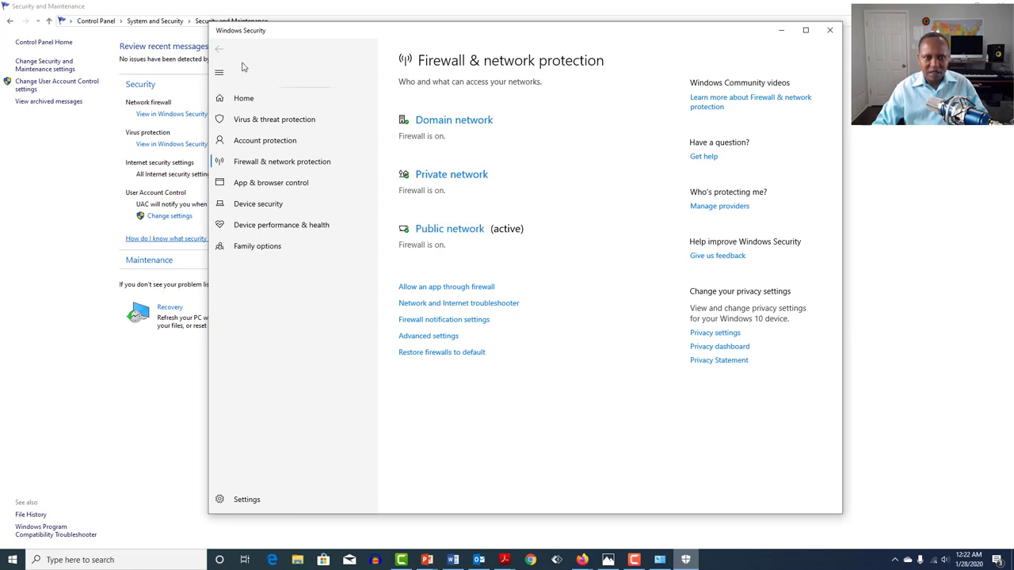
- Close the firewall window and open the scan options of virus protection from Security and Maintenance
{"action": "left_click", "coordinate": [829, 30]}
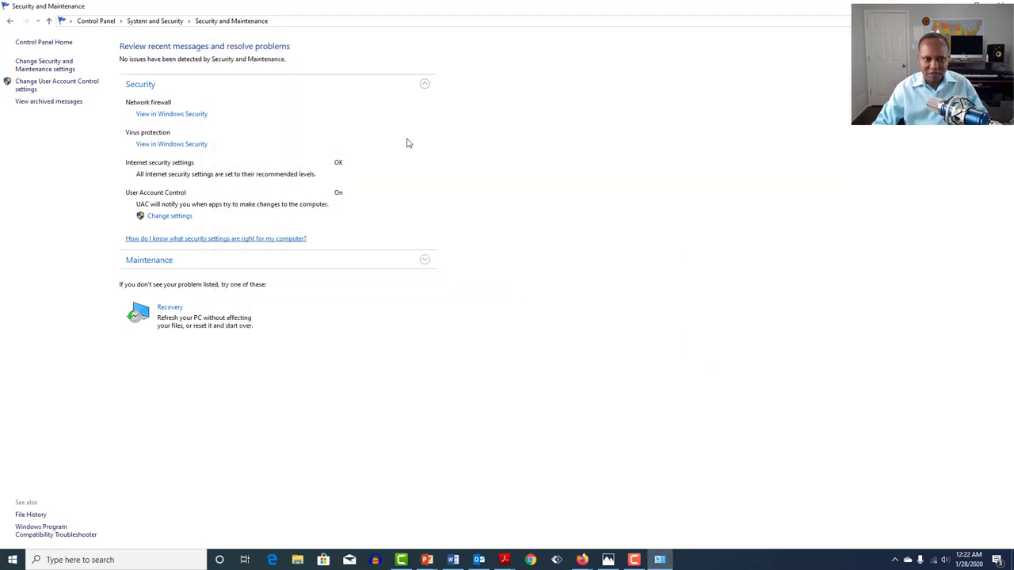
{"action": "left_click", "coordinate": [161, 146]}
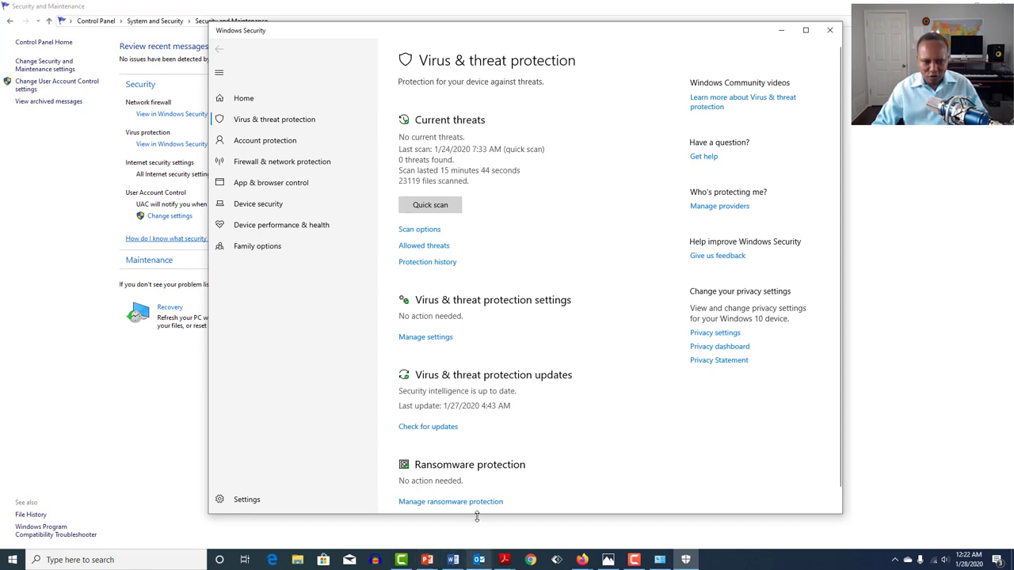
{"action": "left_click", "coordinate": [424, 231]}
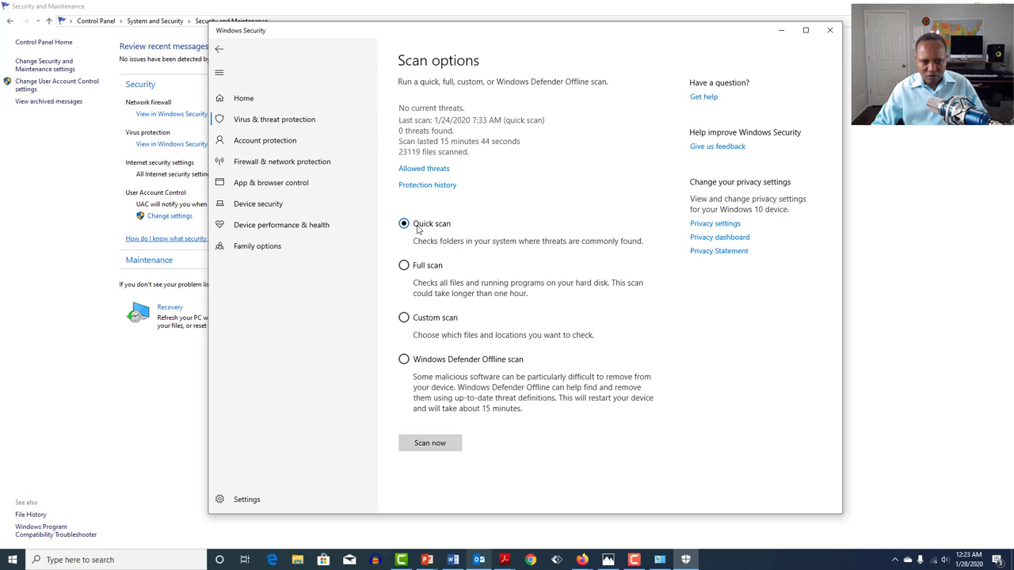
- Try the Custom scan option, settle on Full scan, and start the scan
{"action": "left_click", "coordinate": [405, 266]}
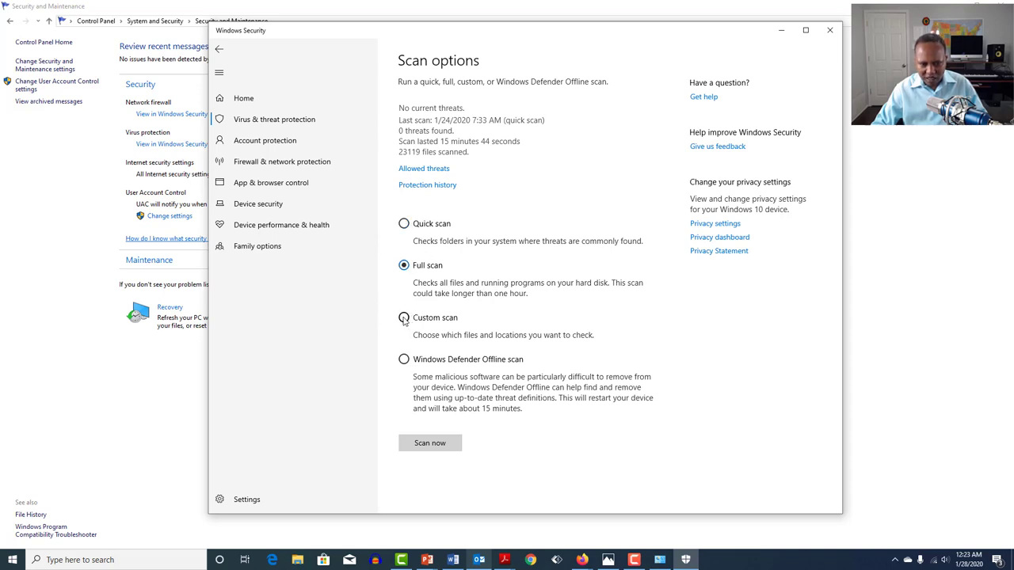
{"action": "left_click", "coordinate": [404, 317]}
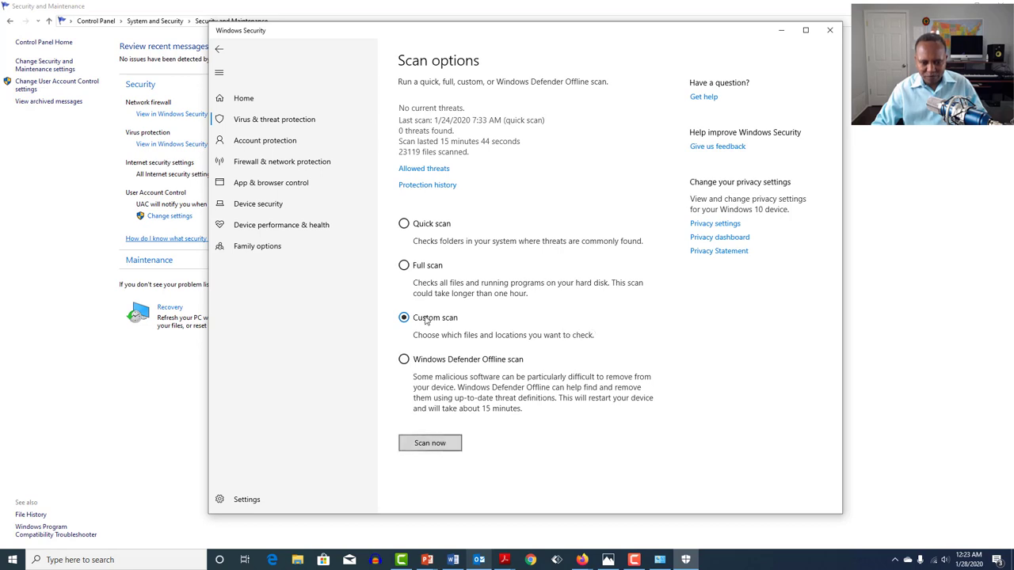
{"action": "left_click", "coordinate": [404, 266]}
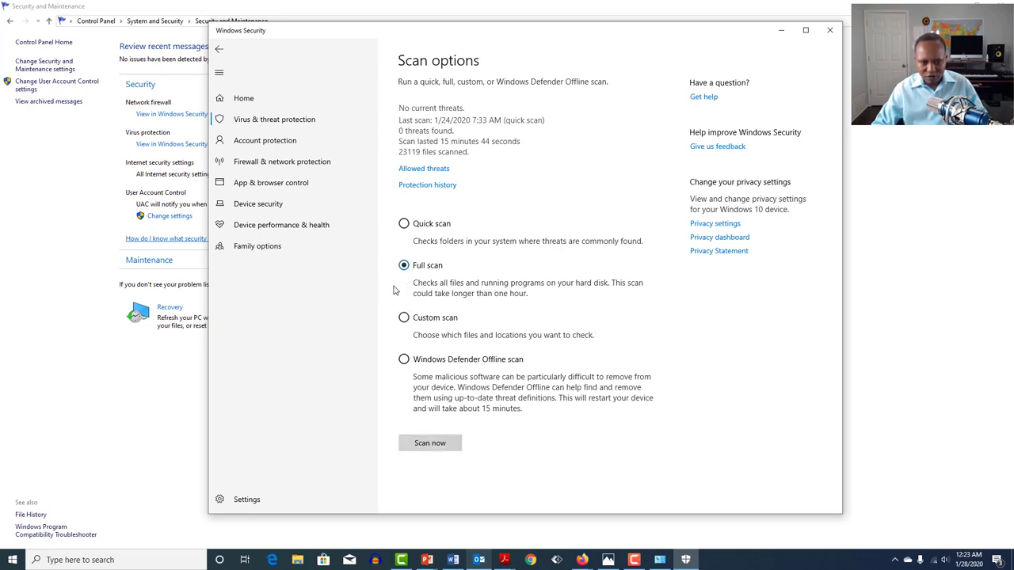
{"action": "left_click", "coordinate": [430, 445]}
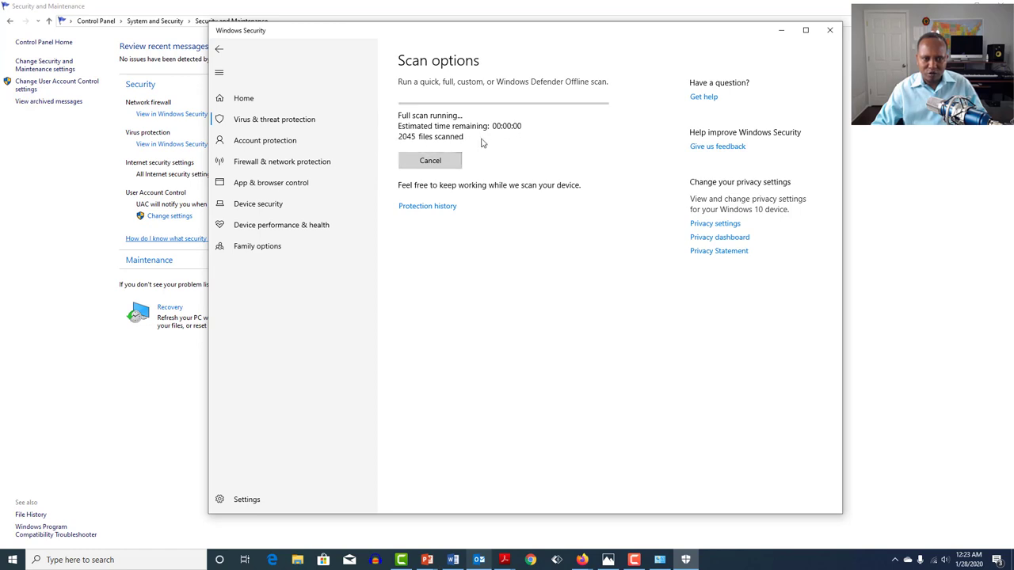
- Return to Virus & threat protection and check for security intelligence updates
{"action": "left_click", "coordinate": [218, 50]}
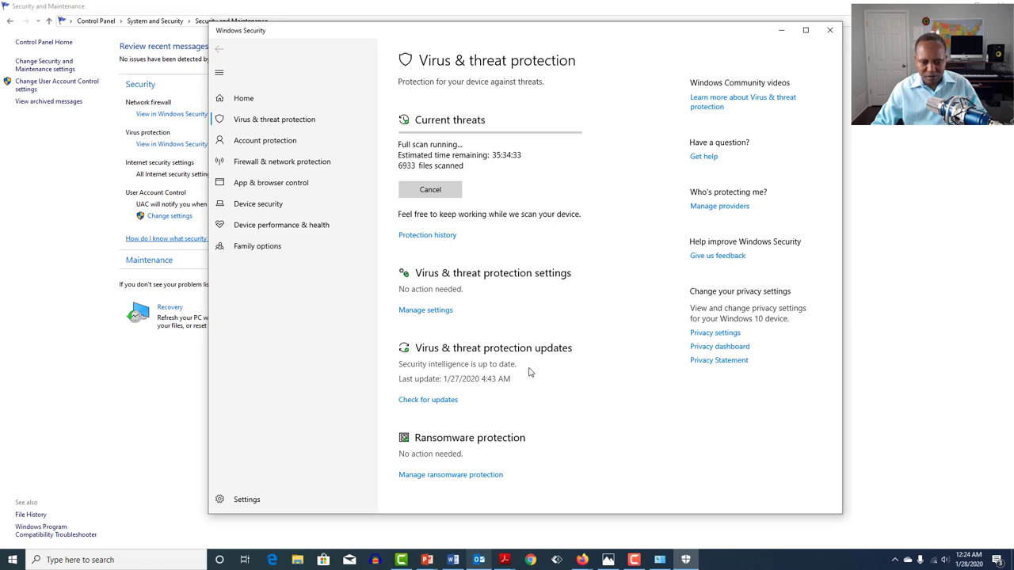
{"action": "left_click", "coordinate": [438, 400]}
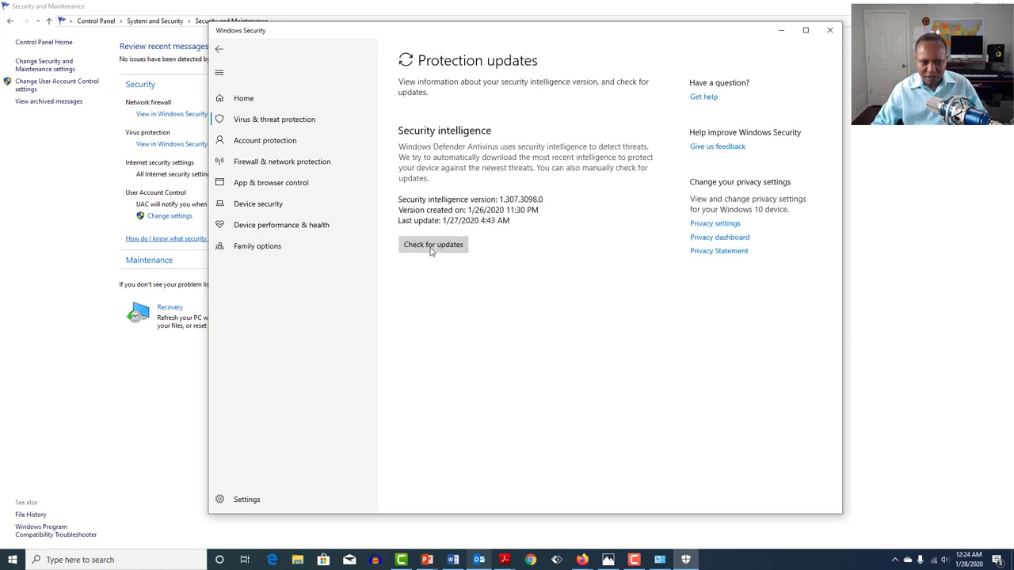
{"action": "left_click", "coordinate": [431, 247]}
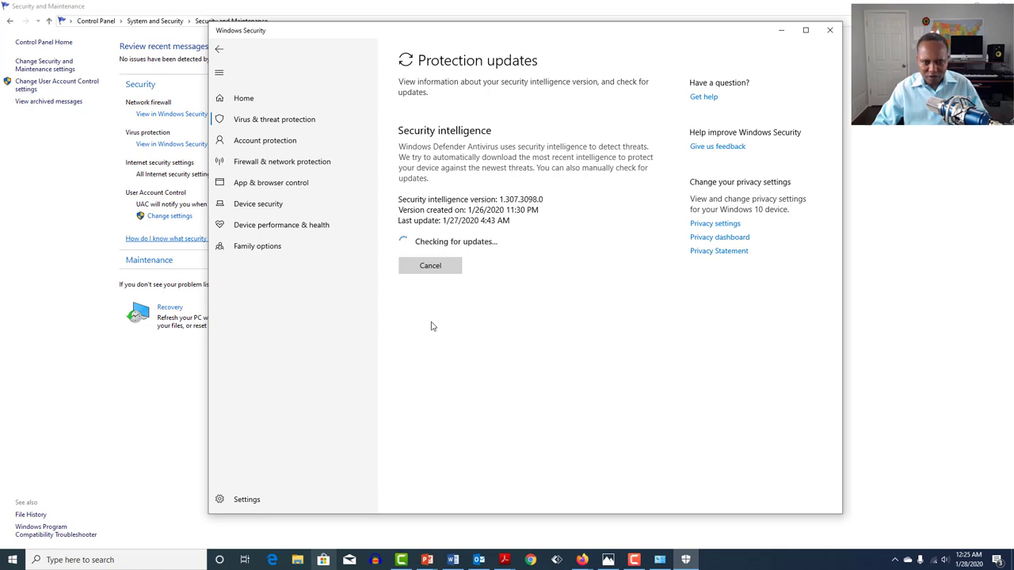
- Leave the protection updates page and close both Windows Security and the Security and Maintenance window
{"action": "left_click", "coordinate": [219, 48]}
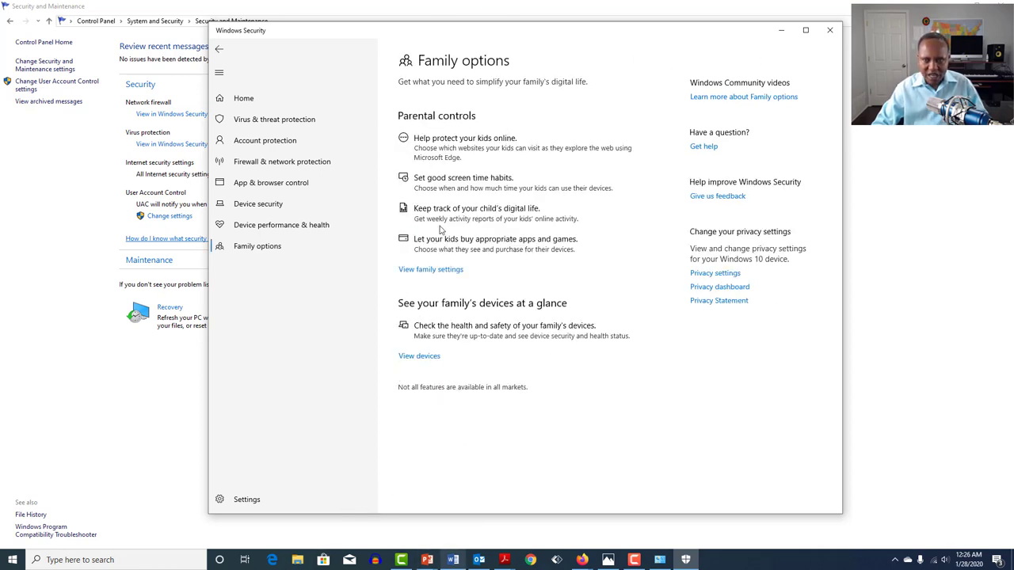
{"action": "left_click", "coordinate": [829, 32]}
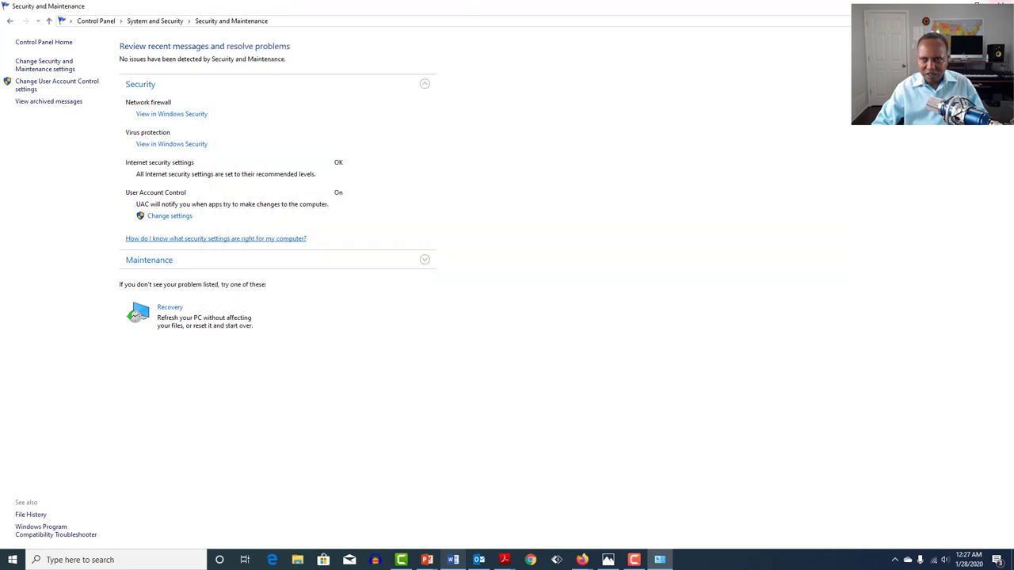
{"action": "left_click", "coordinate": [999, 6]}
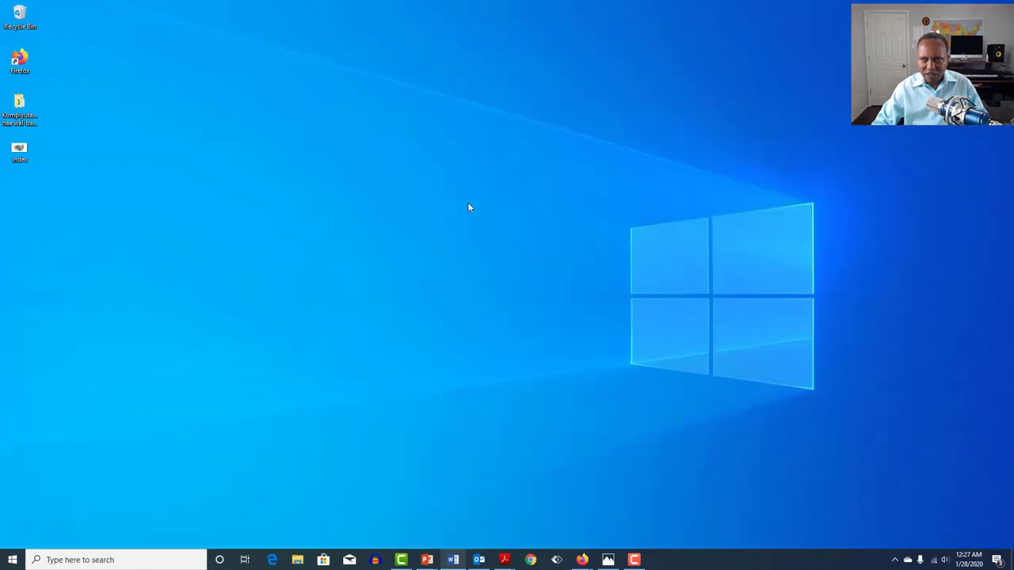
{"action": "left_click", "coordinate": [633, 561]}
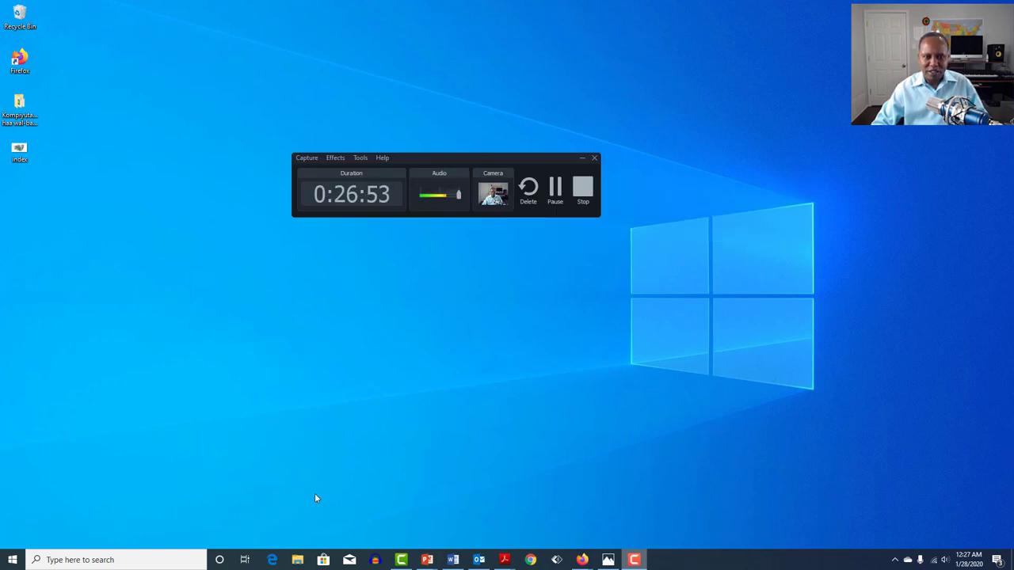
{"action": "left_click", "coordinate": [583, 190]}
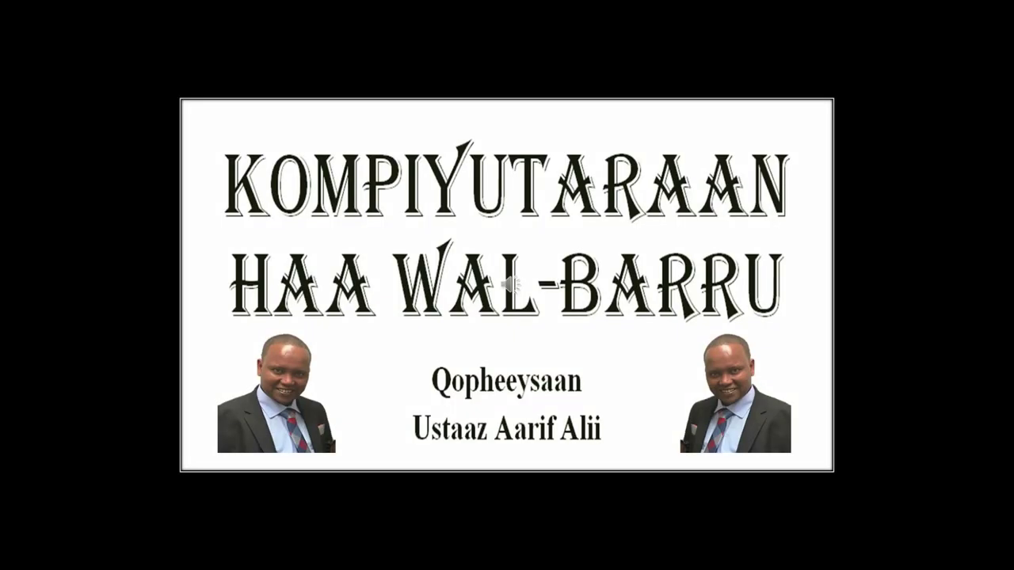